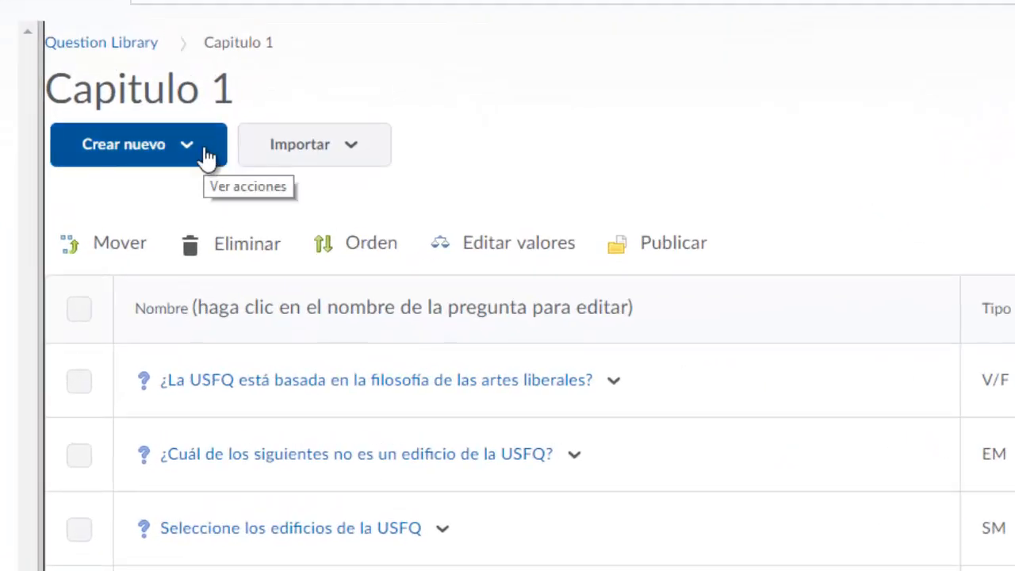
# - Create a new multiple short answer question (VRC) in the Capitulo 1 section of the question library
pyautogui.click(205, 158)
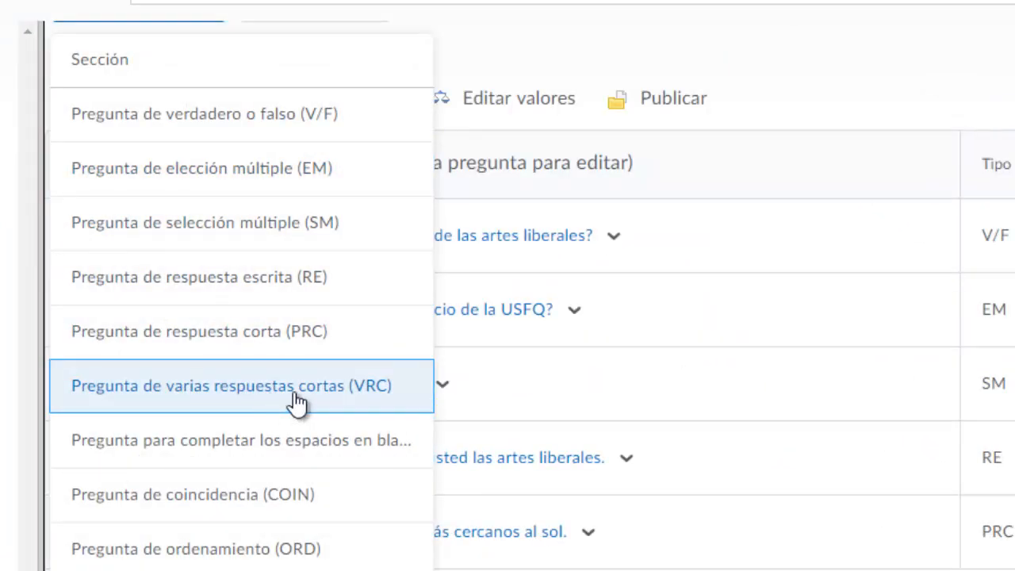
pyautogui.click(352, 402)
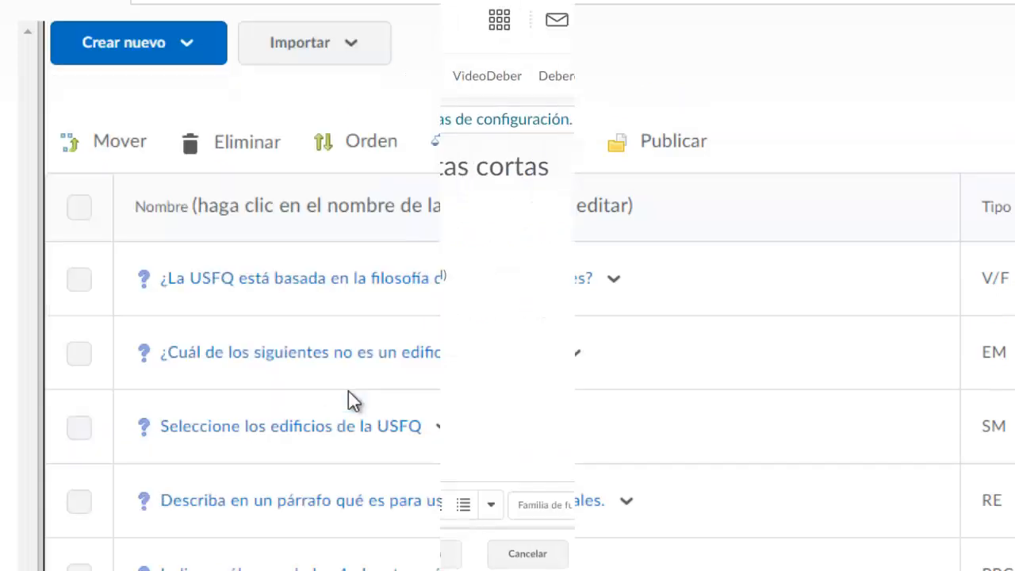
pyautogui.scroll(-1, 502, 313)
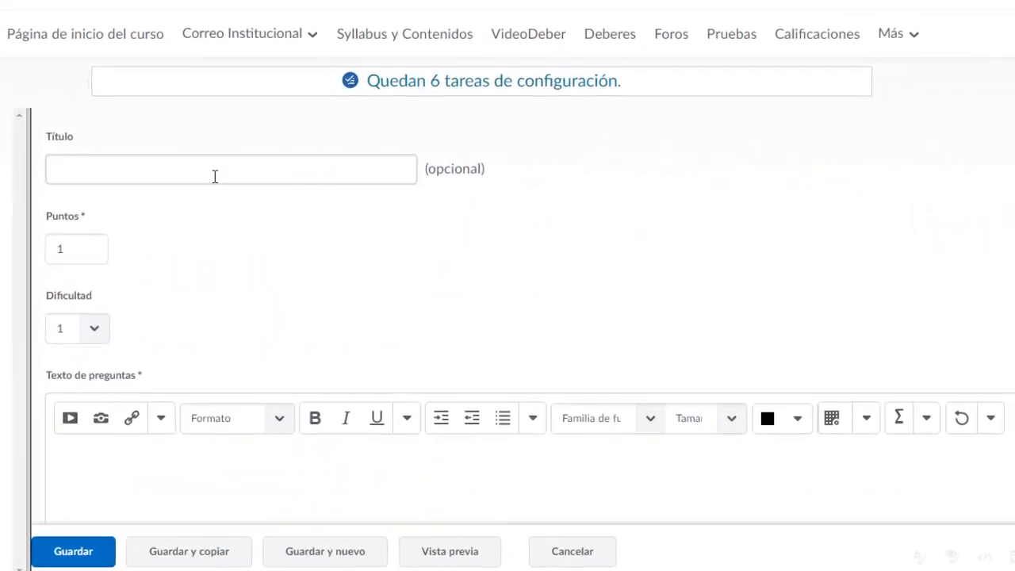
# - Title the question "Indique los 4 planetas más cercanos al sol."
pyautogui.click(214, 176)
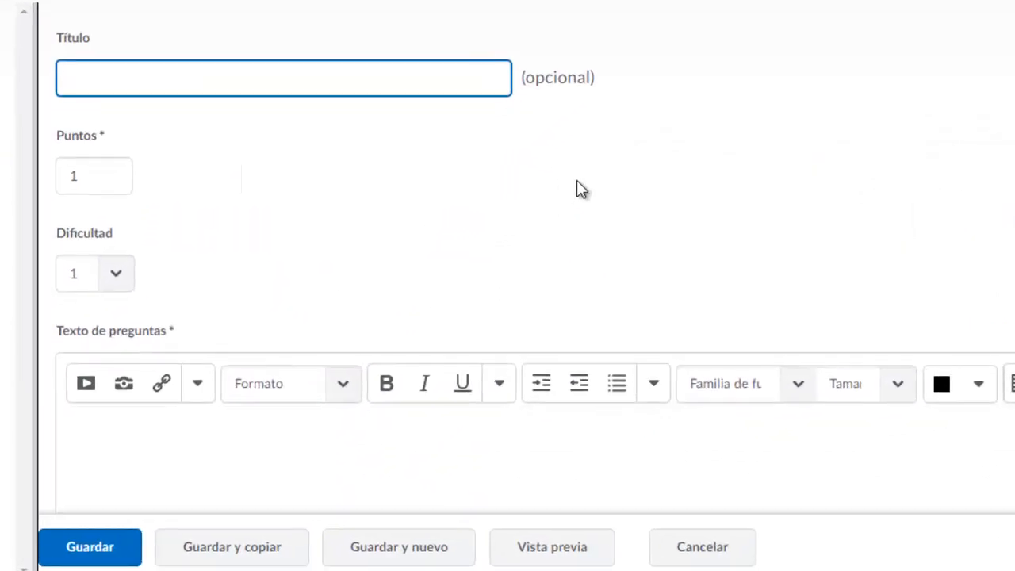
pyautogui.write('Indique sólo uno de los 4 planetas más cercanos al sol.')
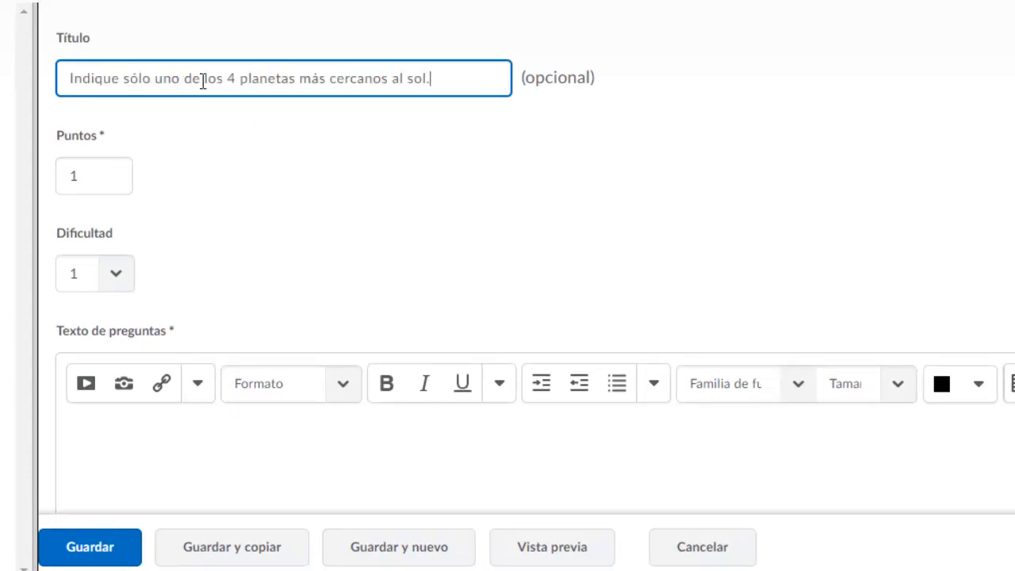
pyautogui.moveTo(203, 81); pyautogui.dragTo(122, 80)
pyautogui.press('BackSpace')
pyautogui.click(278, 193)
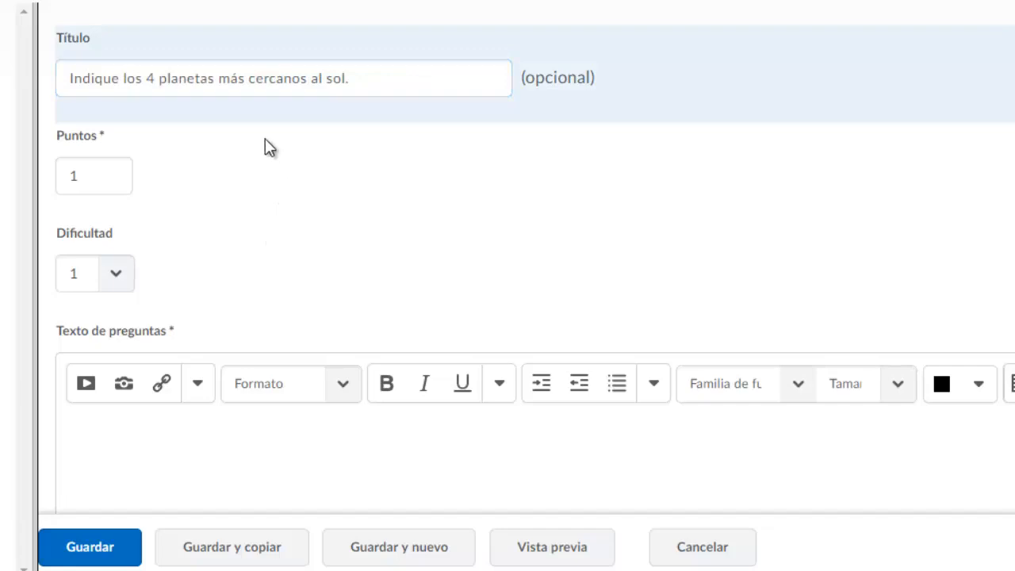
pyautogui.click(351, 89)
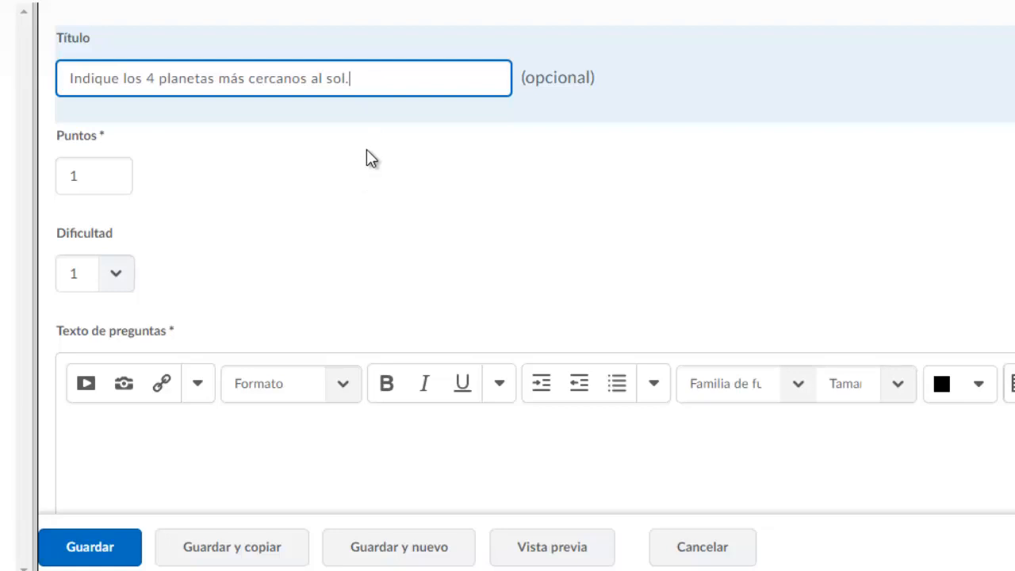
pyautogui.click(155, 79)
pyautogui.click(157, 79)
pyautogui.click(364, 84)
pyautogui.click(111, 176)
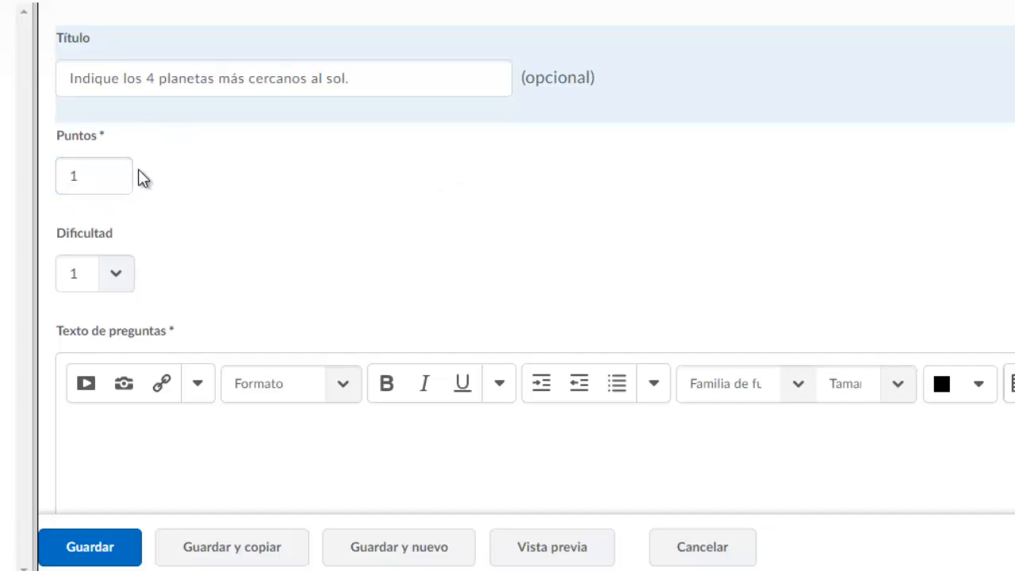
pyautogui.click(118, 280)
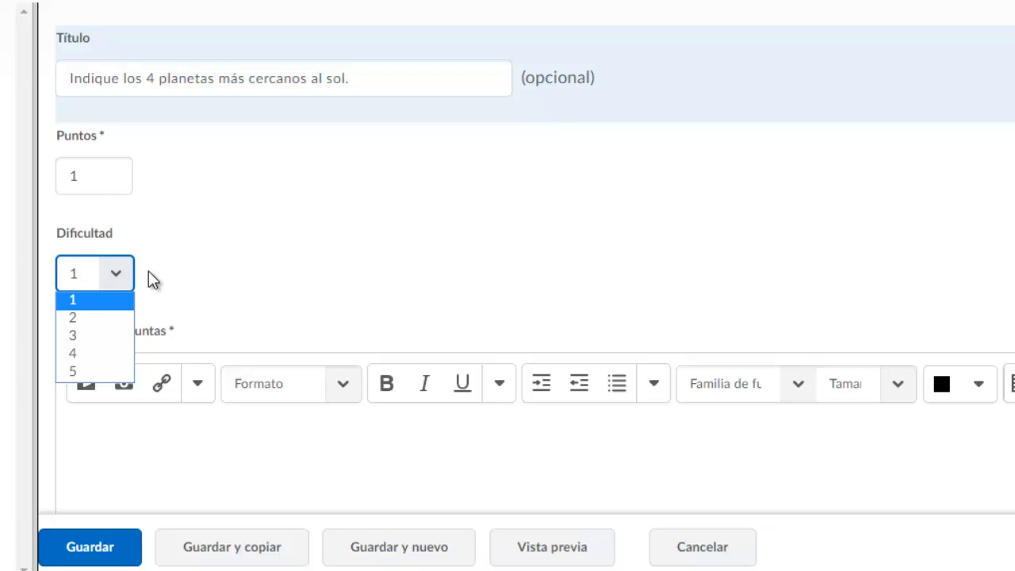
pyautogui.click(148, 272)
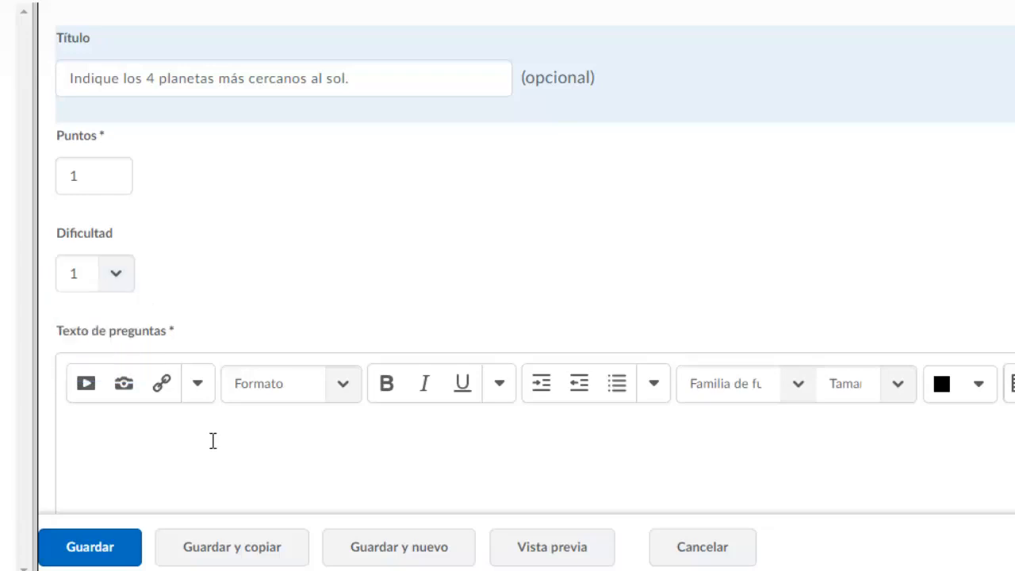
# - Enter "Indique los 4 planetas más cercanos al sol." as the question text
pyautogui.click(211, 441)
pyautogui.write('Indique los 4 planetas más cercanos al sol.')
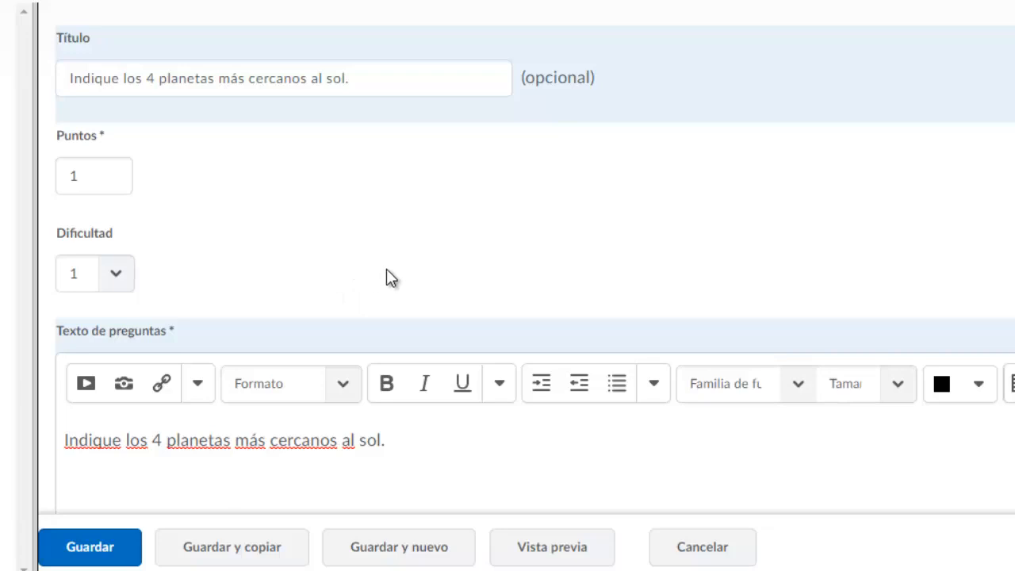
pyautogui.scroll(-3, 437, 346)
pyautogui.scroll(3, 415, 245)
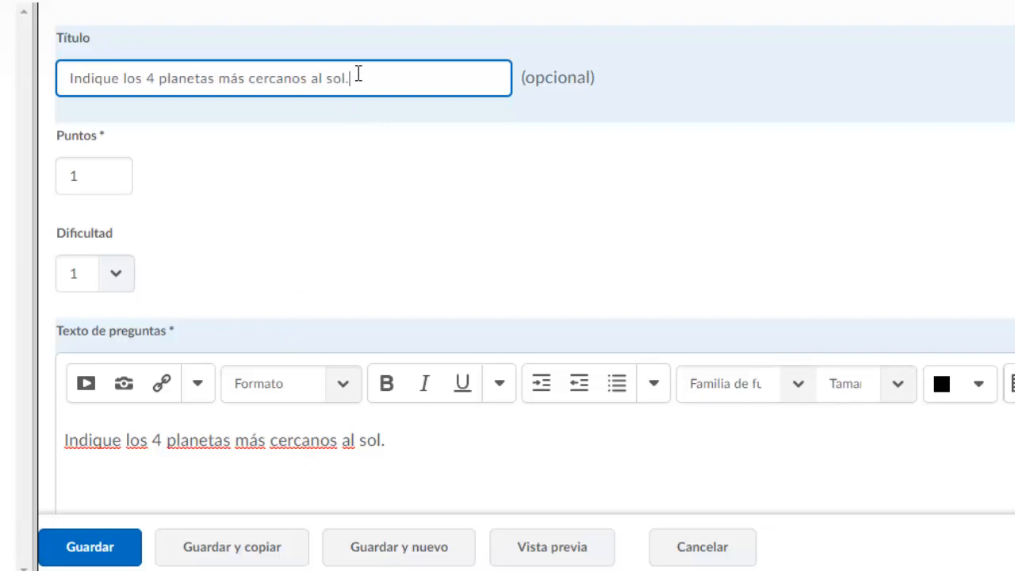
# - Examine the image insertion, input box, row and column, and answer settings below the question text
pyautogui.scroll(-3, 555, 347)
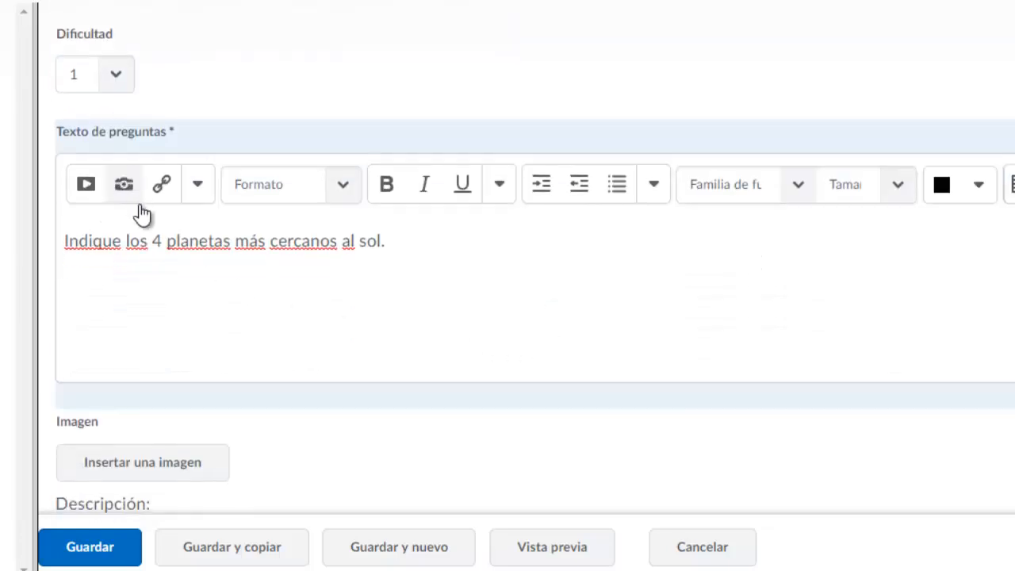
pyautogui.scroll(-1, 479, 264)
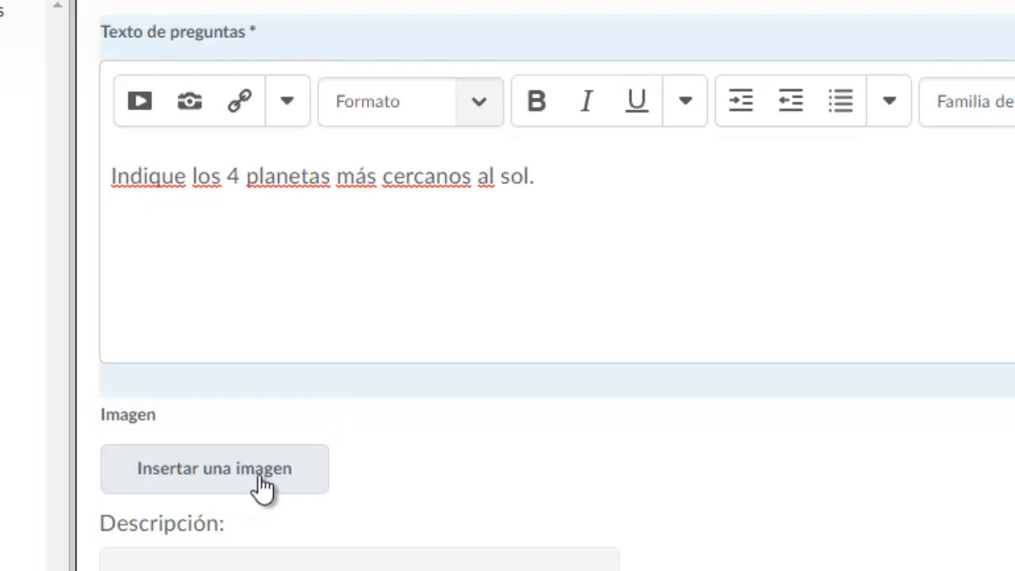
pyautogui.scroll(-3, 394, 537)
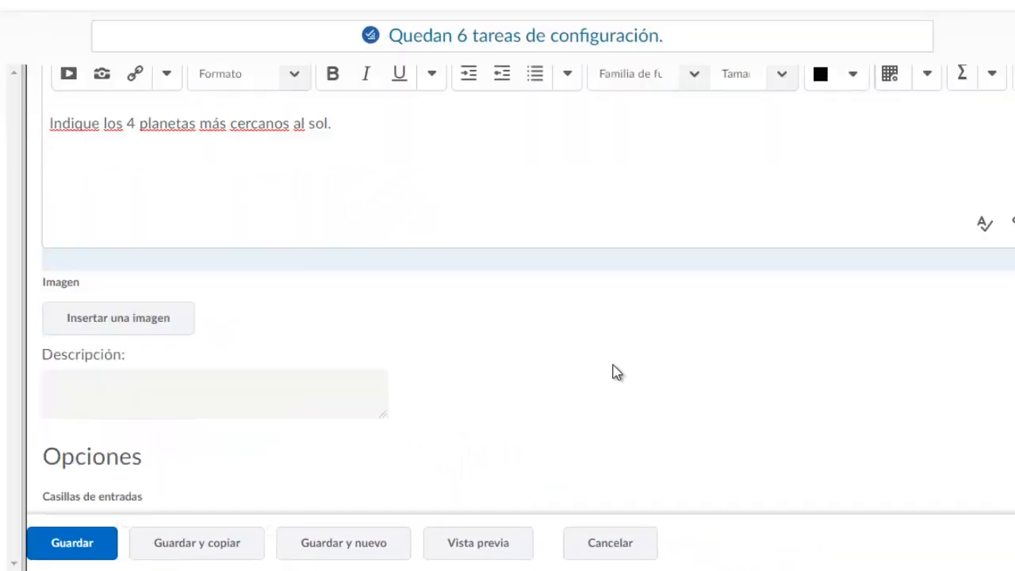
pyautogui.scroll(-5, 514, 340)
pyautogui.scroll(-3, 541, 282)
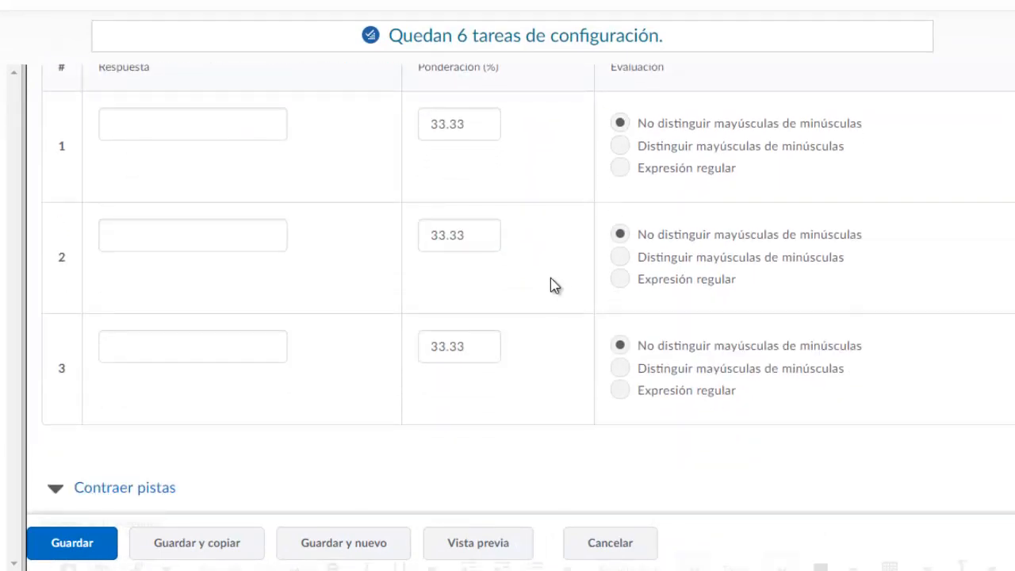
pyautogui.scroll(1, 551, 280)
pyautogui.click(143, 216)
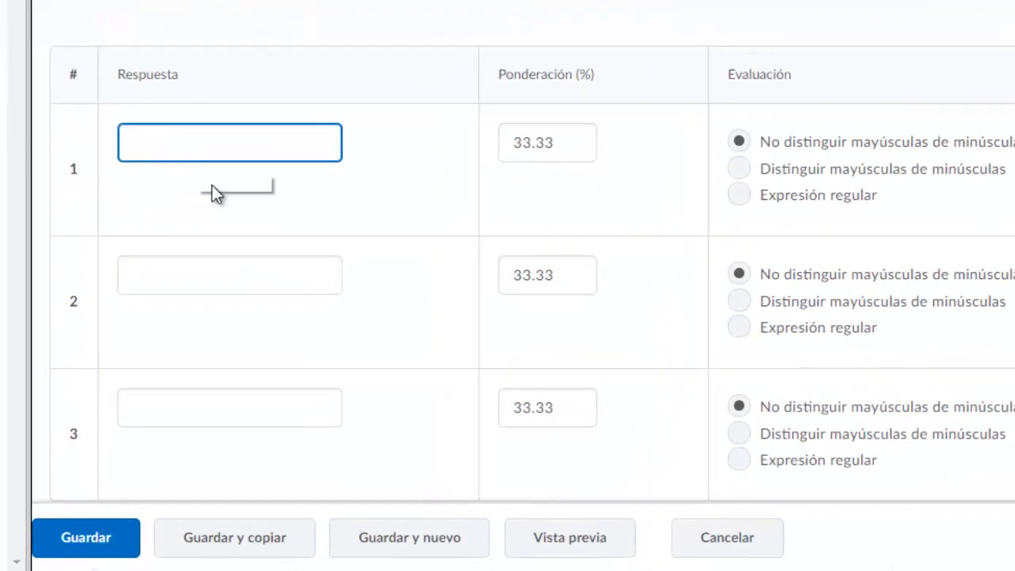
pyautogui.click(192, 328)
pyautogui.scroll(3, 444, 280)
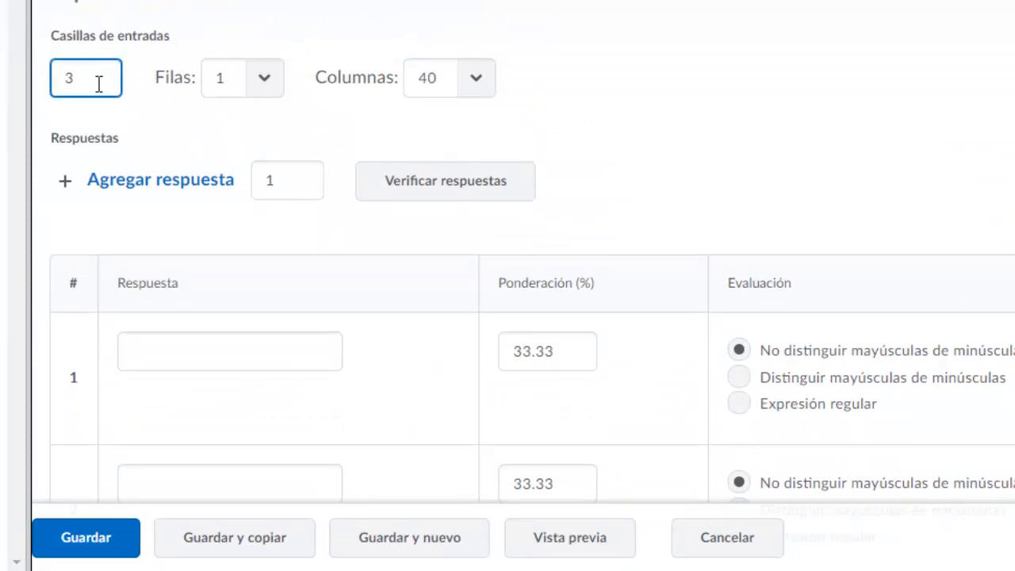
pyautogui.scroll(-3, 404, 381)
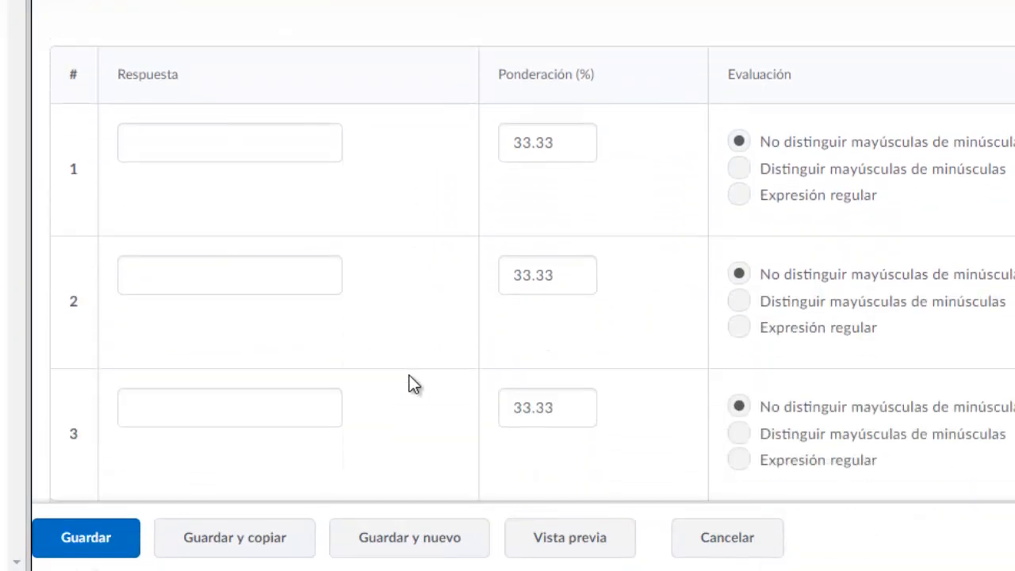
pyautogui.scroll(5, 409, 375)
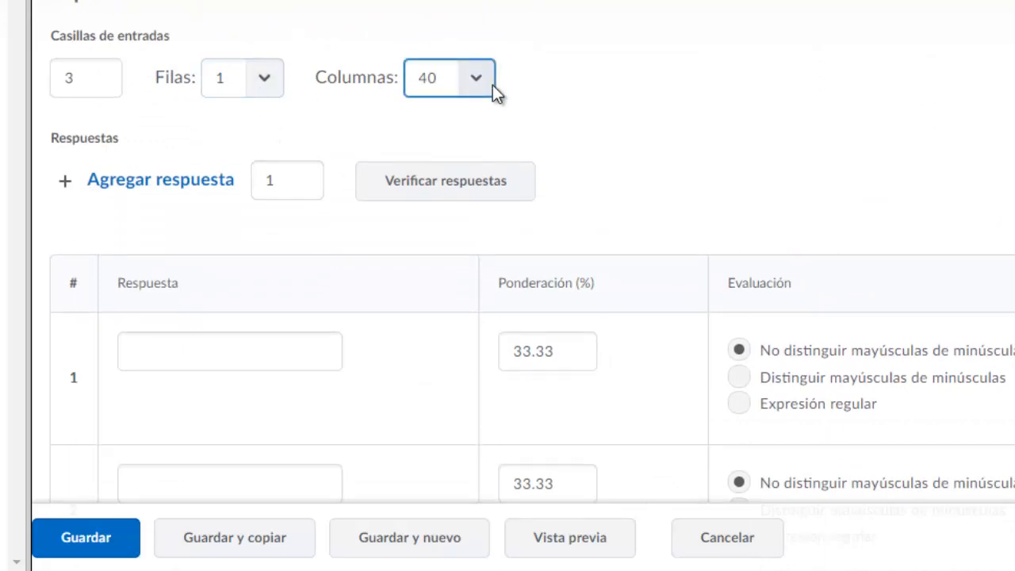
pyautogui.scroll(-2, 423, 307)
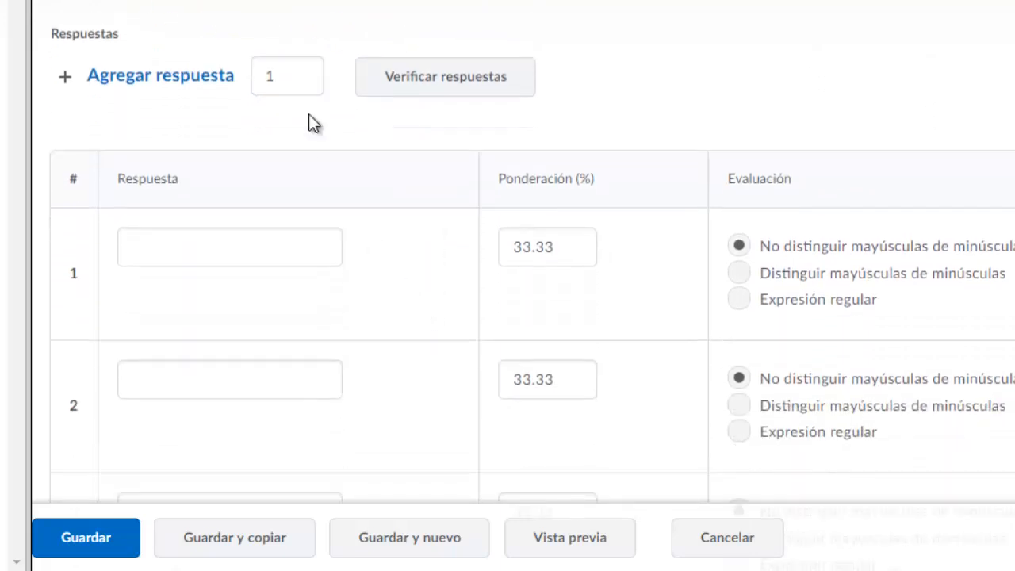
pyautogui.scroll(3, 313, 123)
pyautogui.scroll(-2, 444, 346)
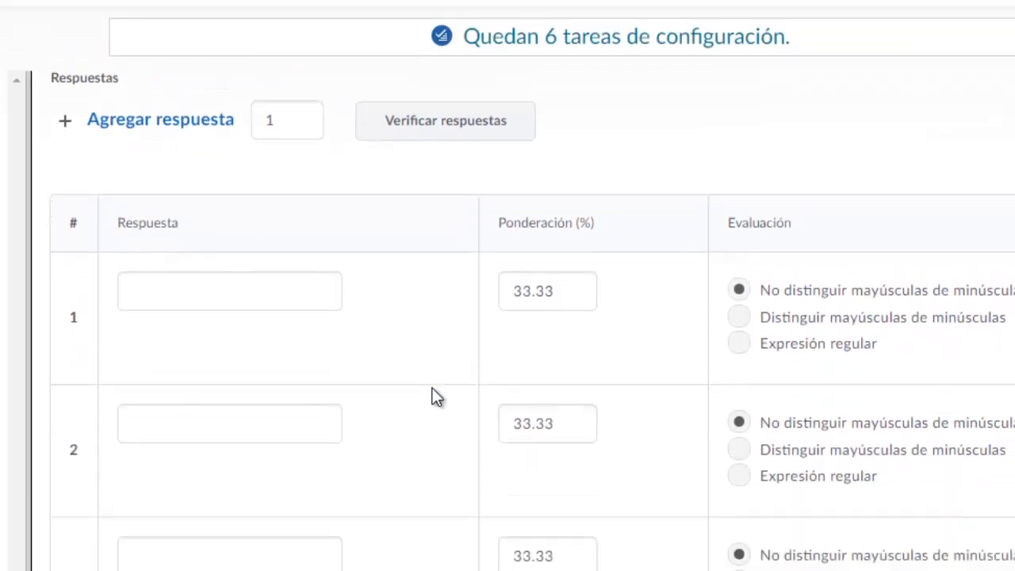
pyautogui.scroll(-1, 433, 397)
pyautogui.scroll(5, 476, 373)
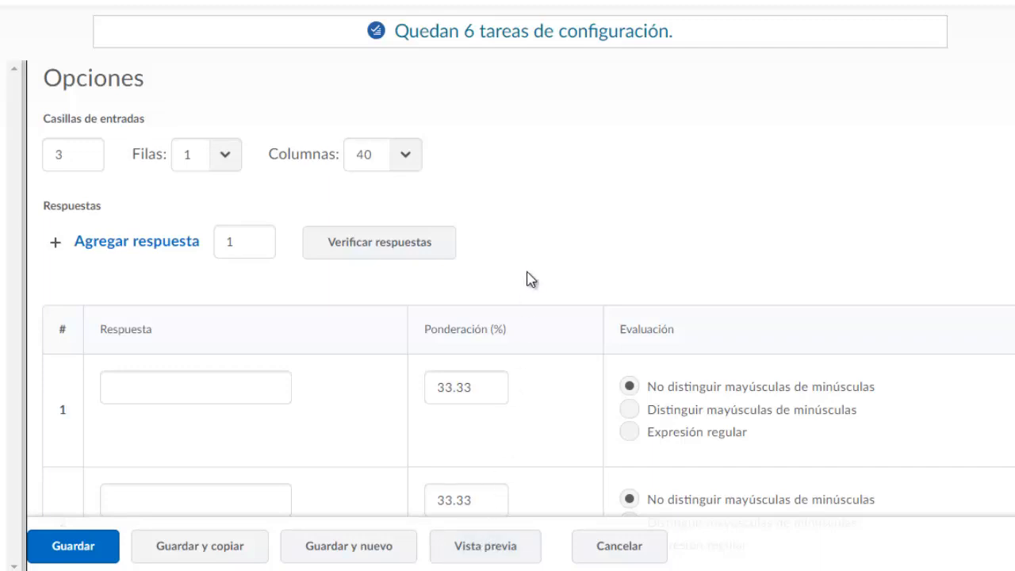
pyautogui.scroll(5, 533, 285)
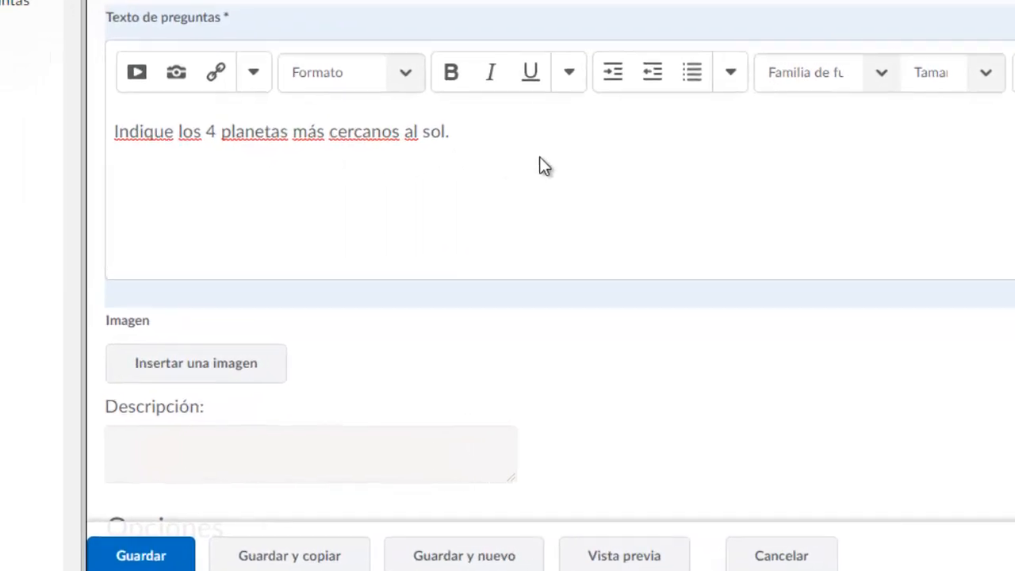
# - Fill in the first three answers with Mercurio, Venus and Tierra
pyautogui.scroll(-10, 655, 210)
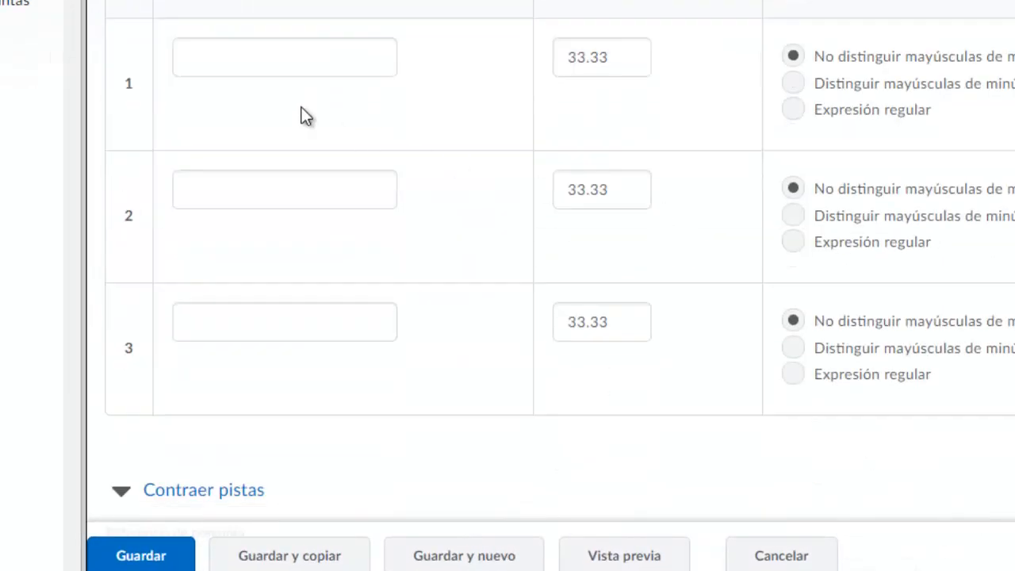
pyautogui.click(249, 62)
pyautogui.click(233, 57)
pyautogui.write('Mercu')
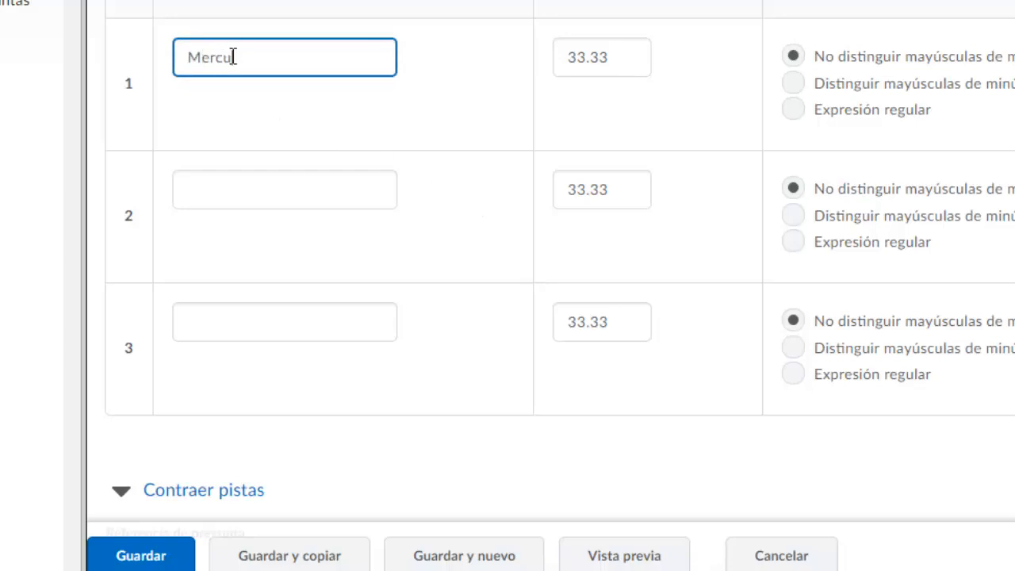
pyautogui.write('rio')
pyautogui.press('Tab')
pyautogui.click(196, 187)
pyautogui.write('Venus')
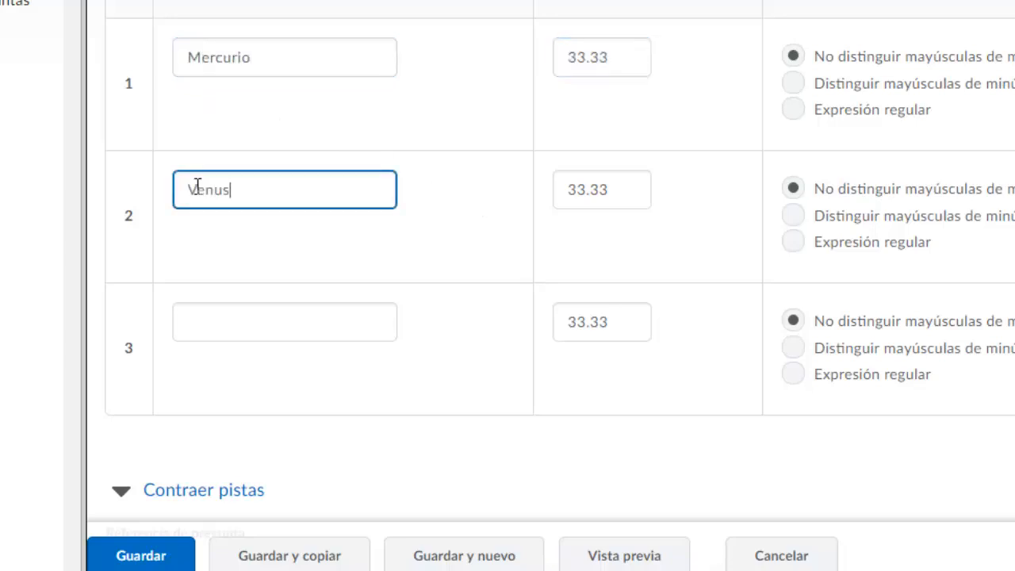
pyautogui.click(270, 323)
pyautogui.write('Tierra')
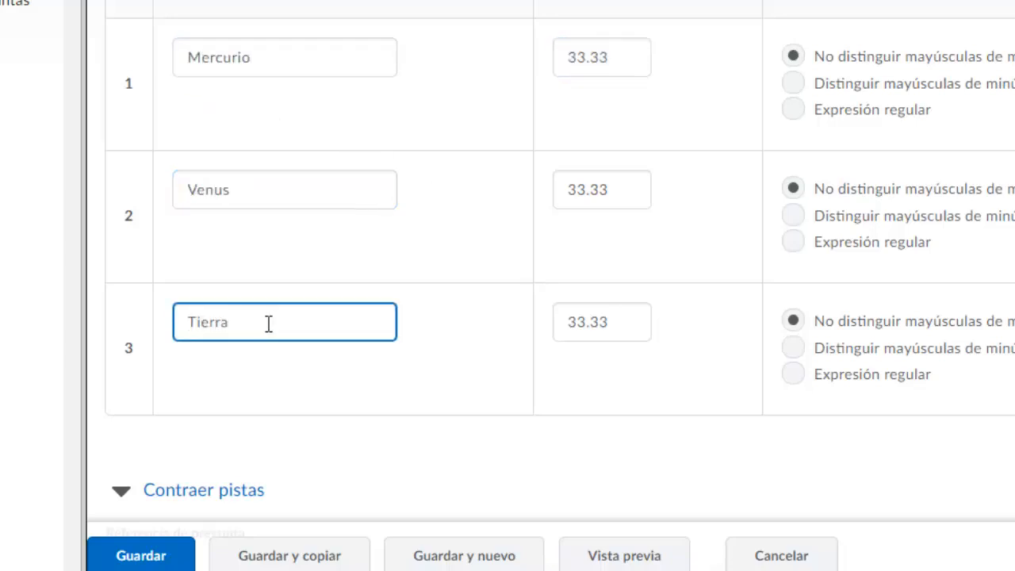
pyautogui.click(484, 315)
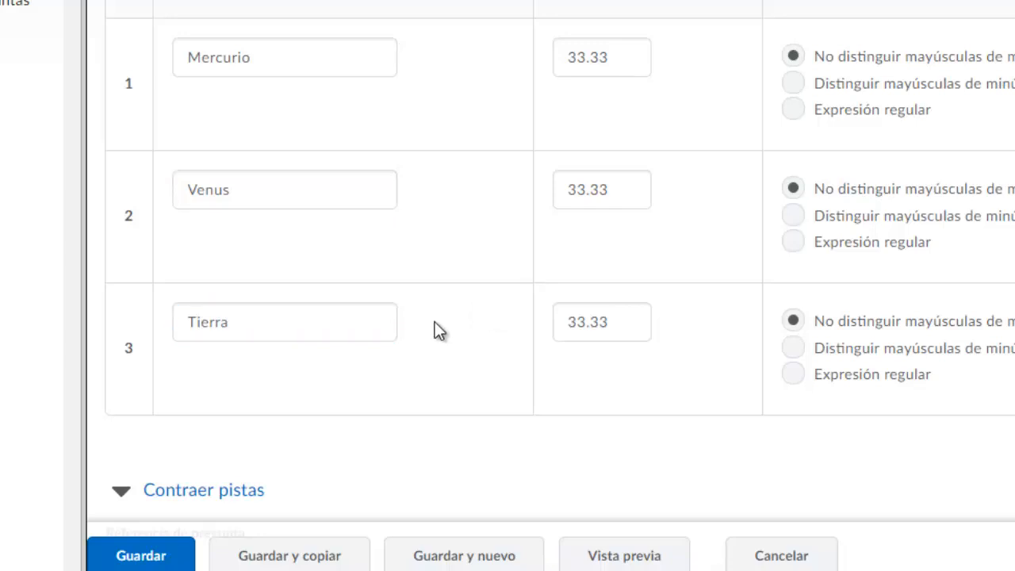
# - Set the number of answers to add to 2 and add the extra answer rows
pyautogui.scroll(3, 438, 319)
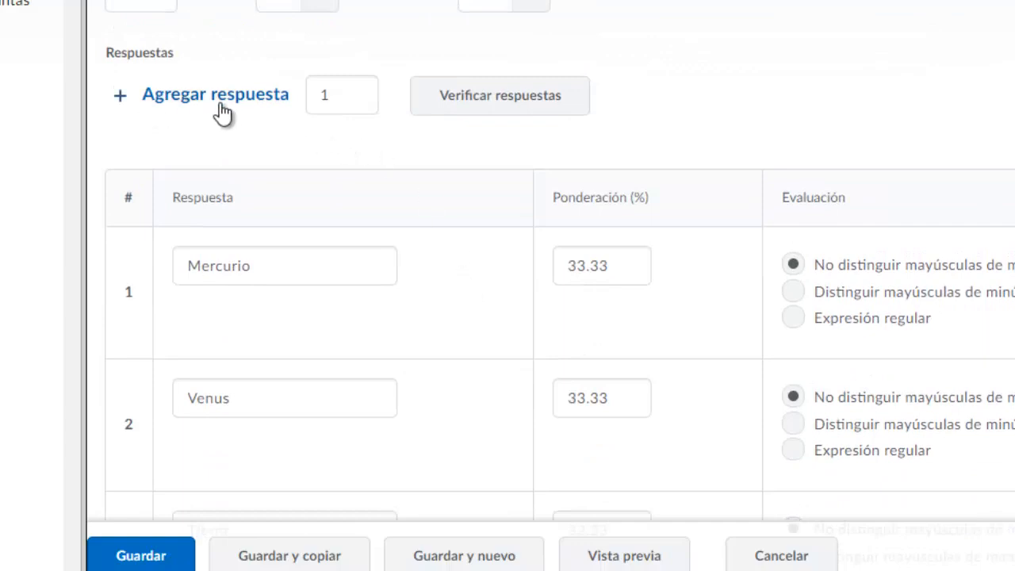
pyautogui.click(361, 96)
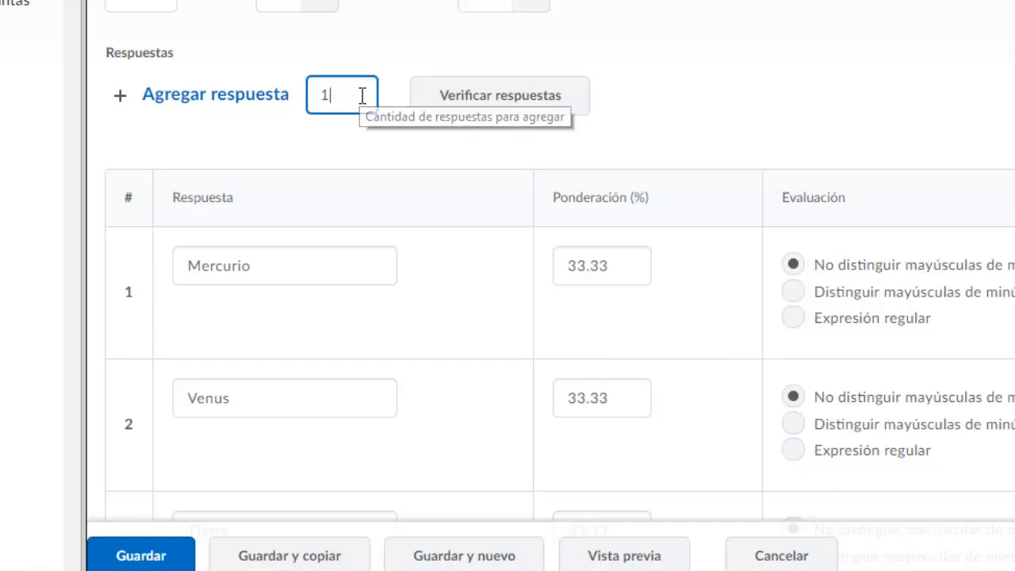
pyautogui.scroll(-3, 432, 345)
pyautogui.scroll(3, 473, 340)
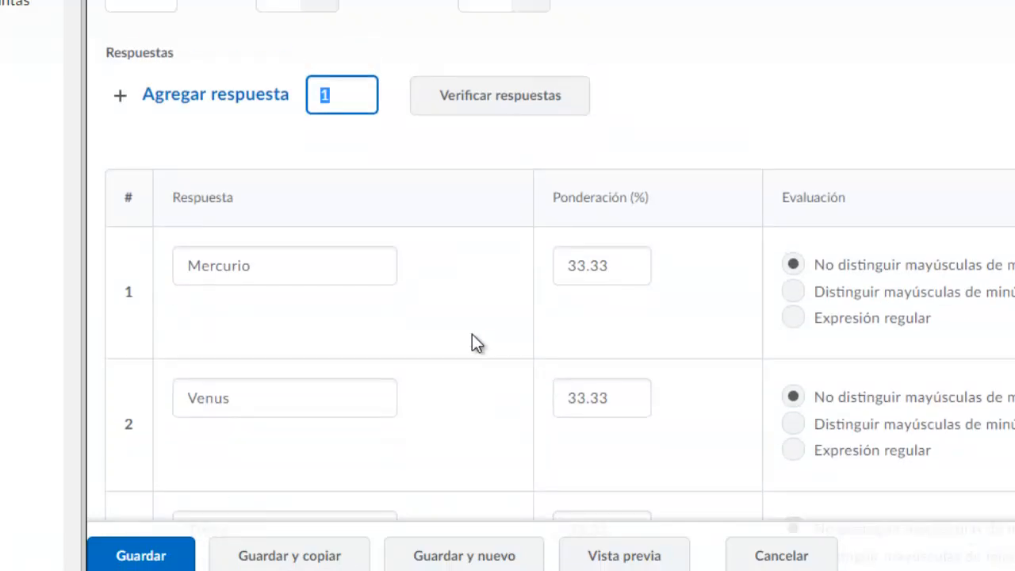
pyautogui.write('2')
pyautogui.click(193, 103)
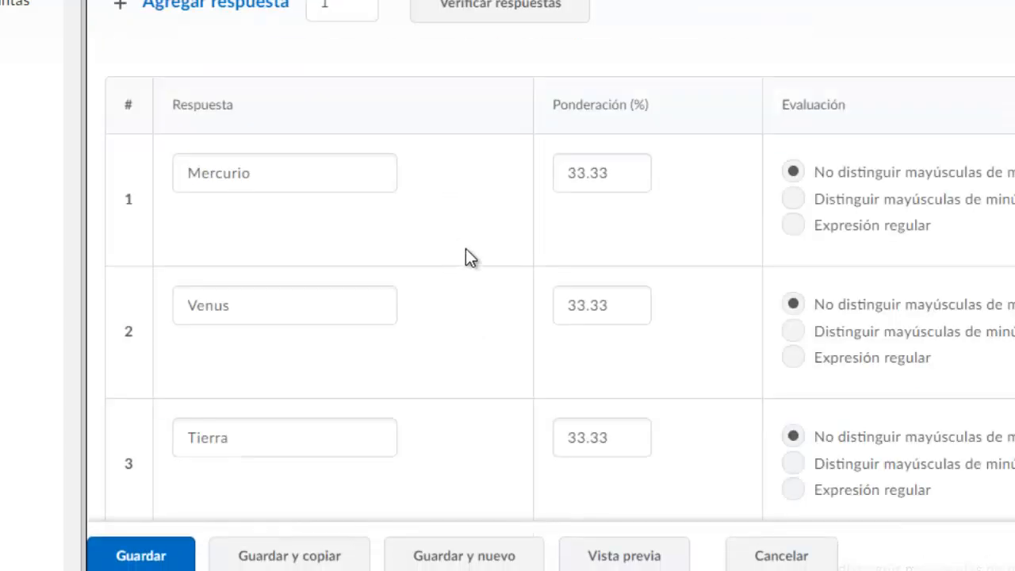
# - Enter Marte as the fourth answer of the question
pyautogui.scroll(-2, 466, 248)
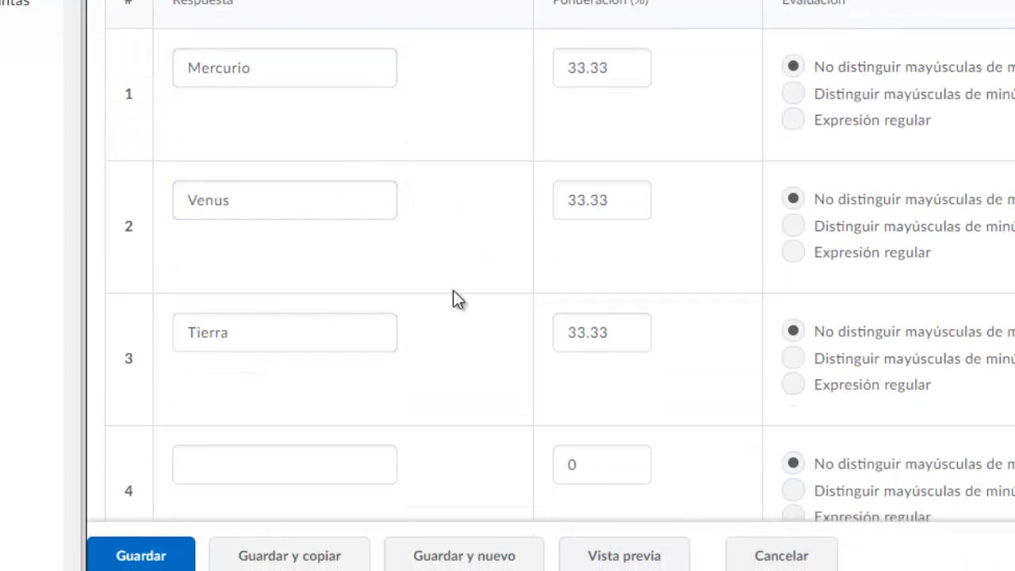
pyautogui.scroll(-3, 415, 293)
pyautogui.click(247, 255)
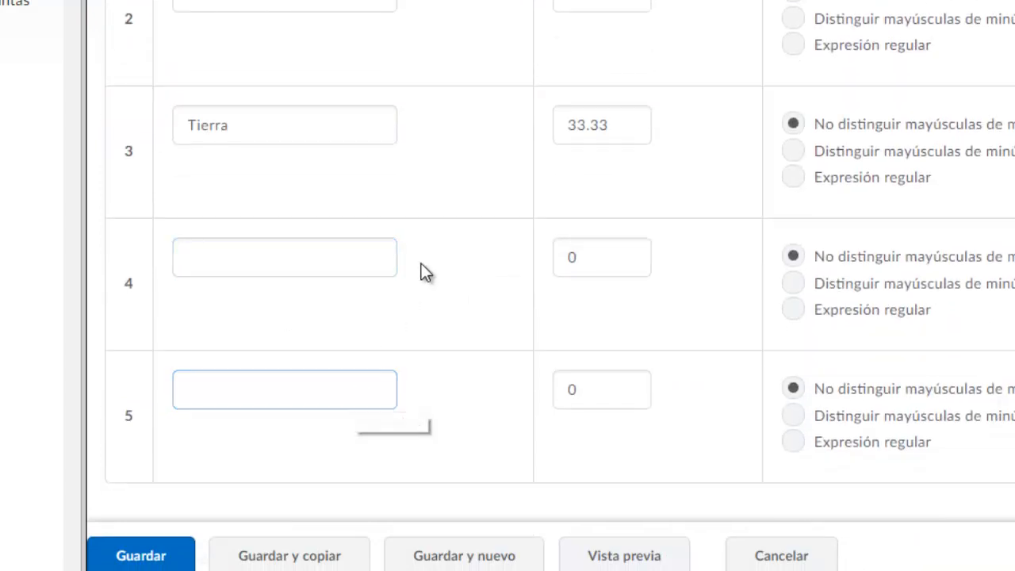
pyautogui.click(292, 257)
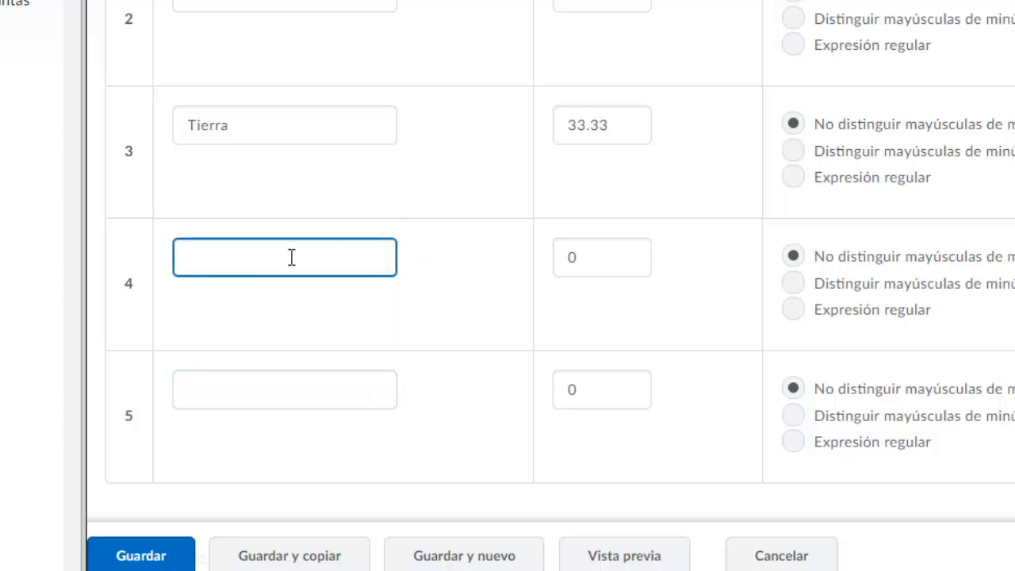
pyautogui.write('Mar')
pyautogui.write('te')
pyautogui.click(420, 248)
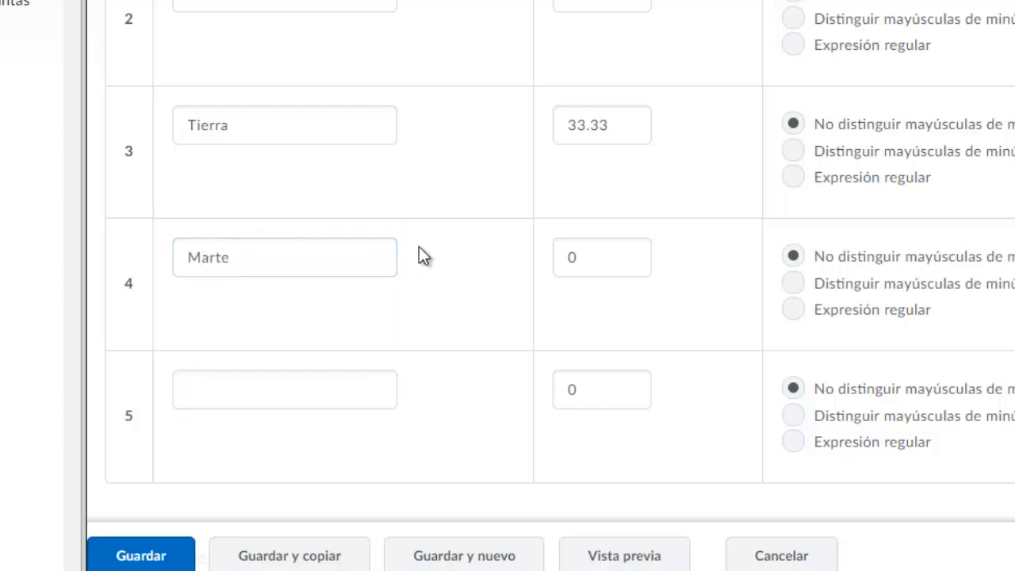
# - Remove the empty fifth answer row
pyautogui.click(252, 383)
pyautogui.click(229, 399)
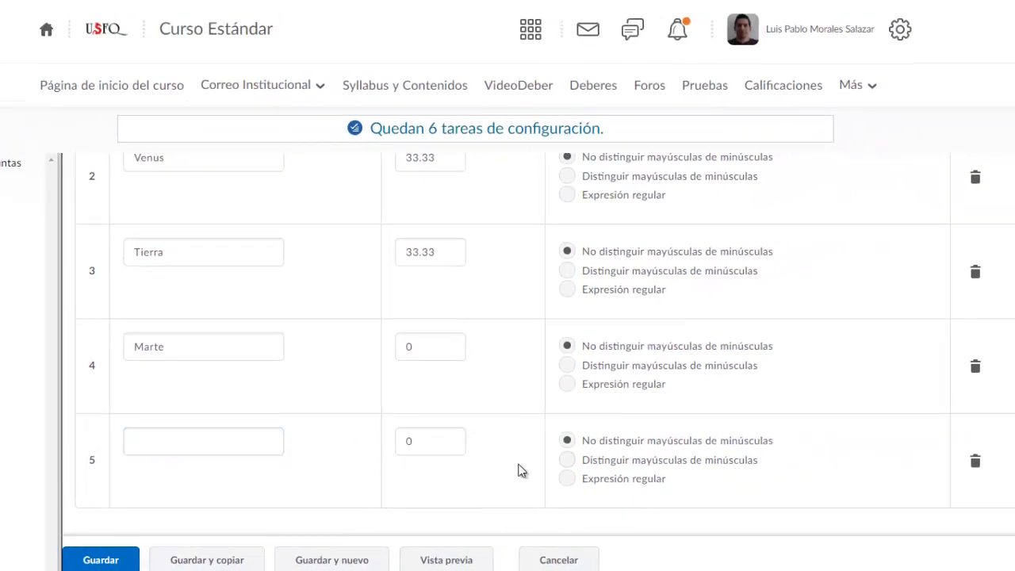
pyautogui.click(976, 466)
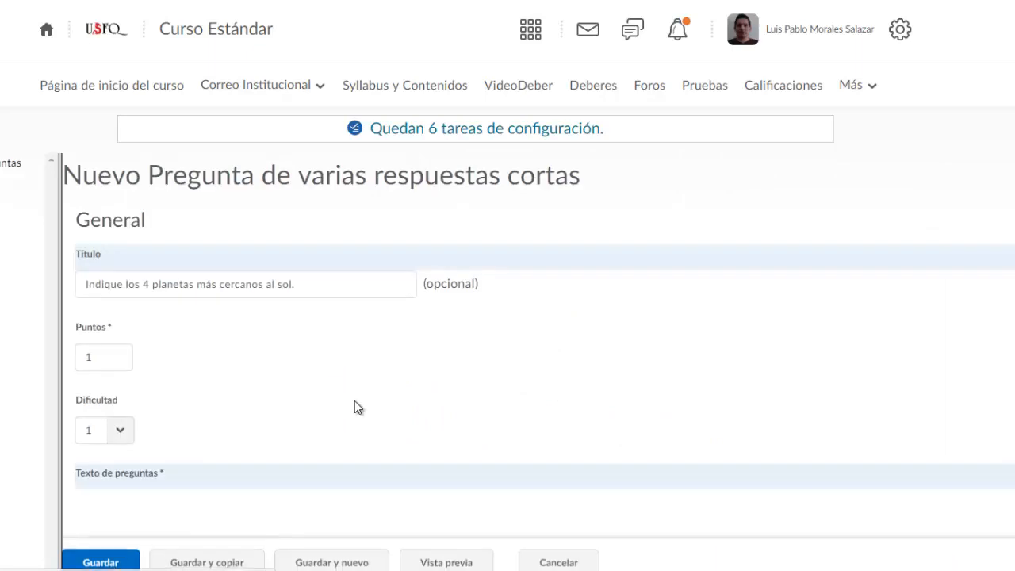
# - Set the weight of the Mercurio, Venus, Tierra and Marte answers to 25% each
pyautogui.scroll(-10, 353, 416)
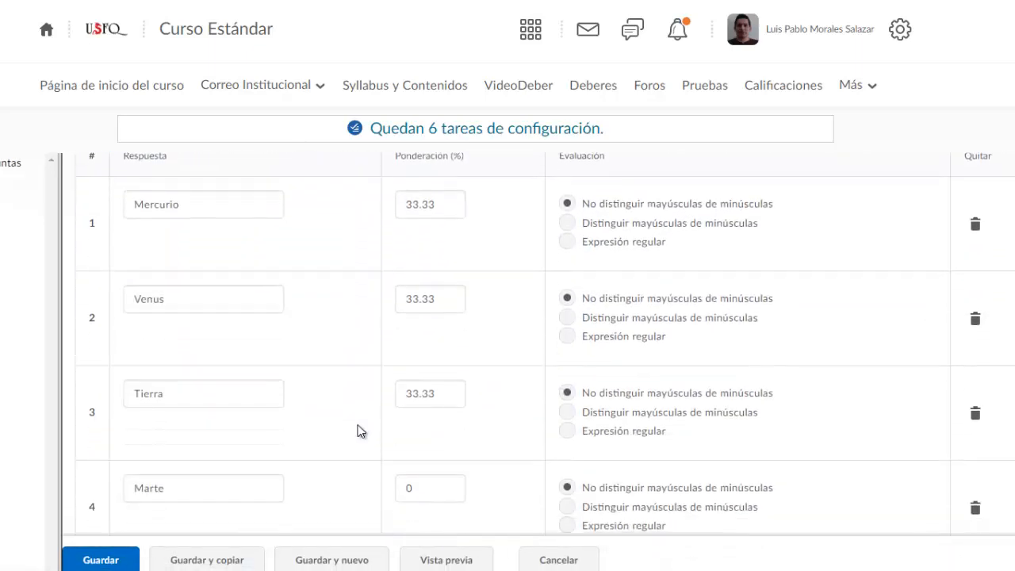
pyautogui.scroll(-3, 299, 370)
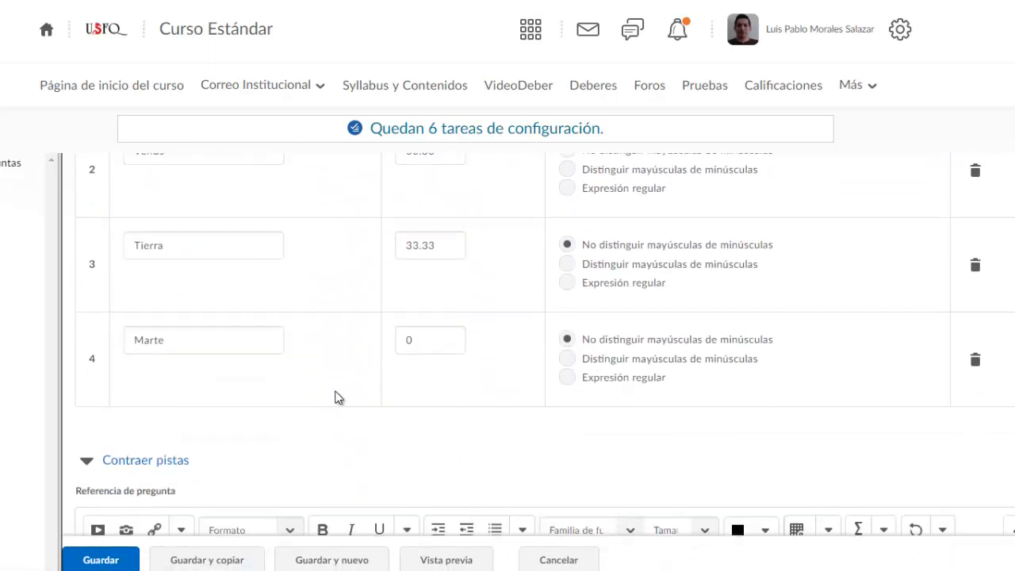
pyautogui.scroll(3, 347, 389)
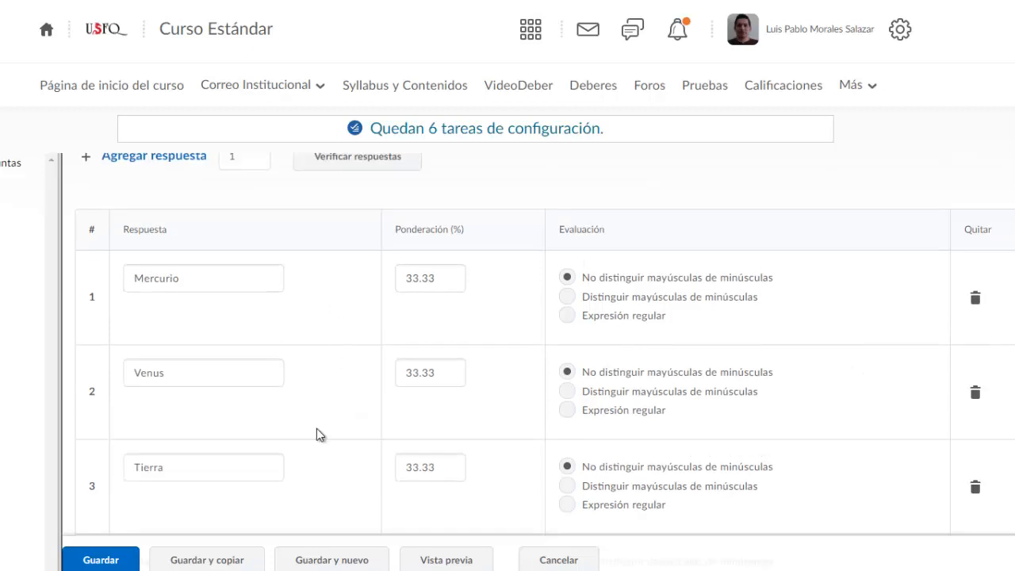
pyautogui.scroll(-1, 310, 338)
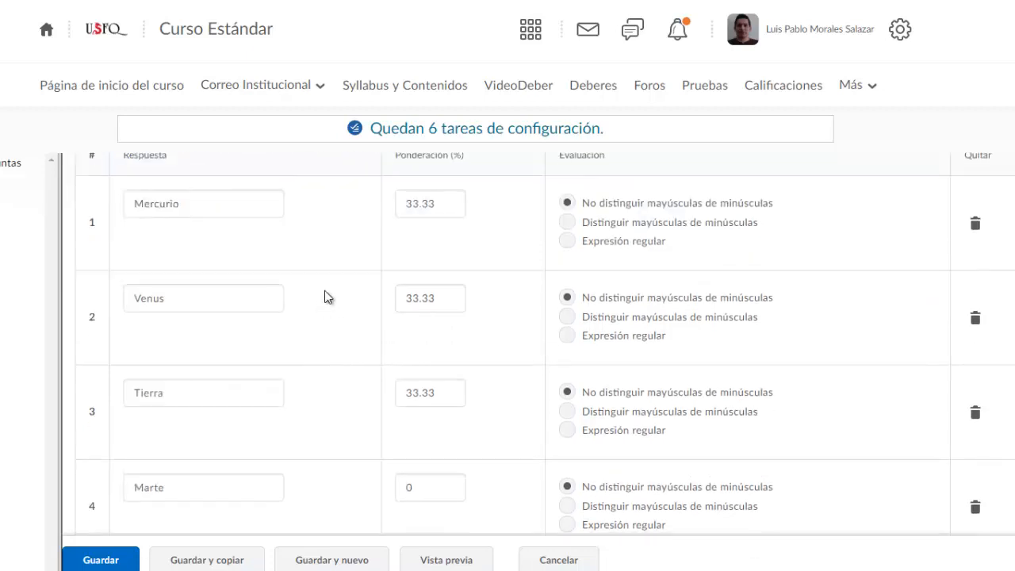
pyautogui.click(446, 203)
pyautogui.moveTo(449, 199); pyautogui.dragTo(352, 199)
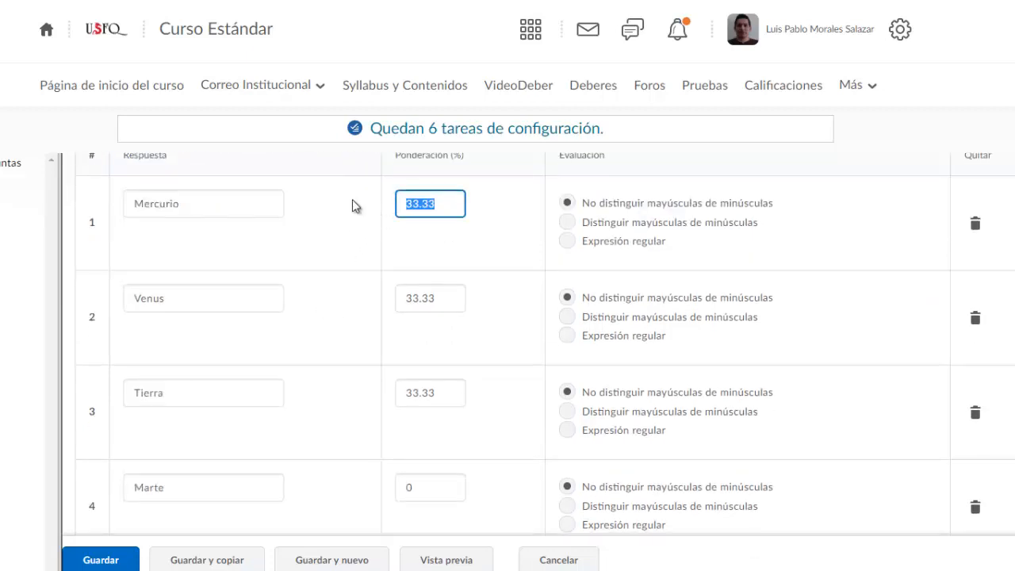
pyautogui.write('25')
pyautogui.click(450, 298)
pyautogui.moveTo(451, 298); pyautogui.dragTo(365, 298)
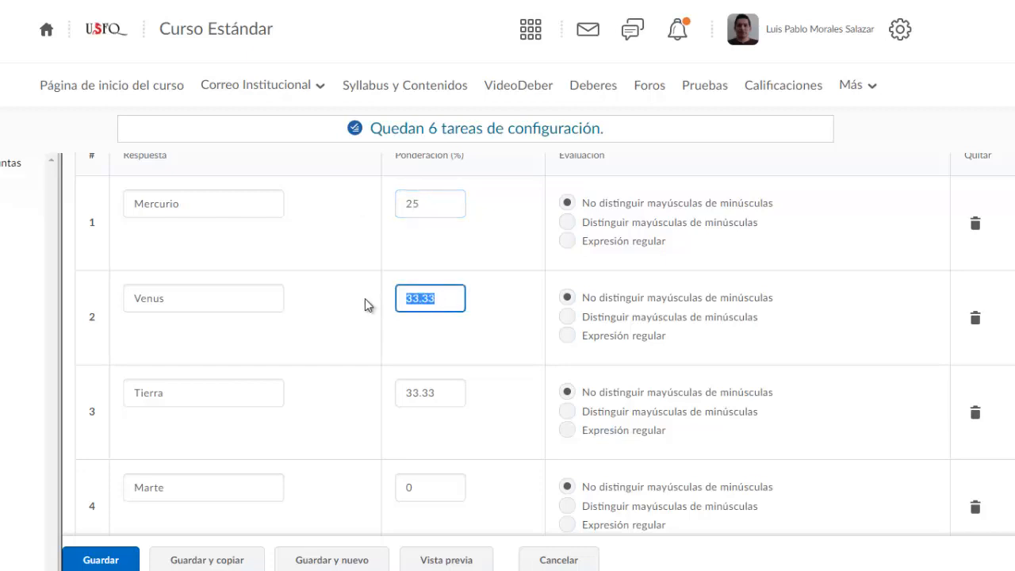
pyautogui.write('25')
pyautogui.moveTo(454, 392); pyautogui.dragTo(306, 389)
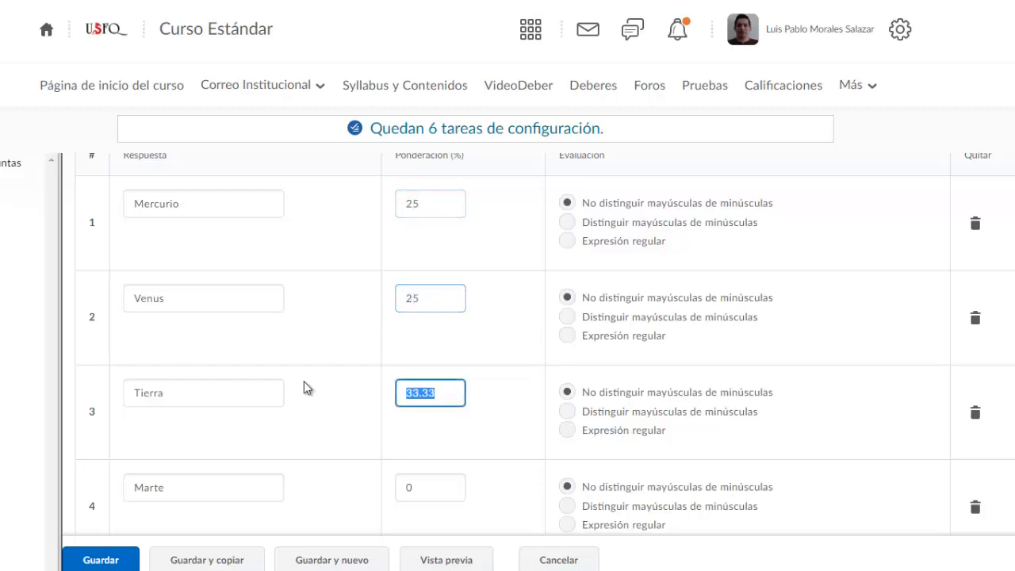
pyautogui.write('25')
pyautogui.moveTo(434, 491); pyautogui.dragTo(342, 488)
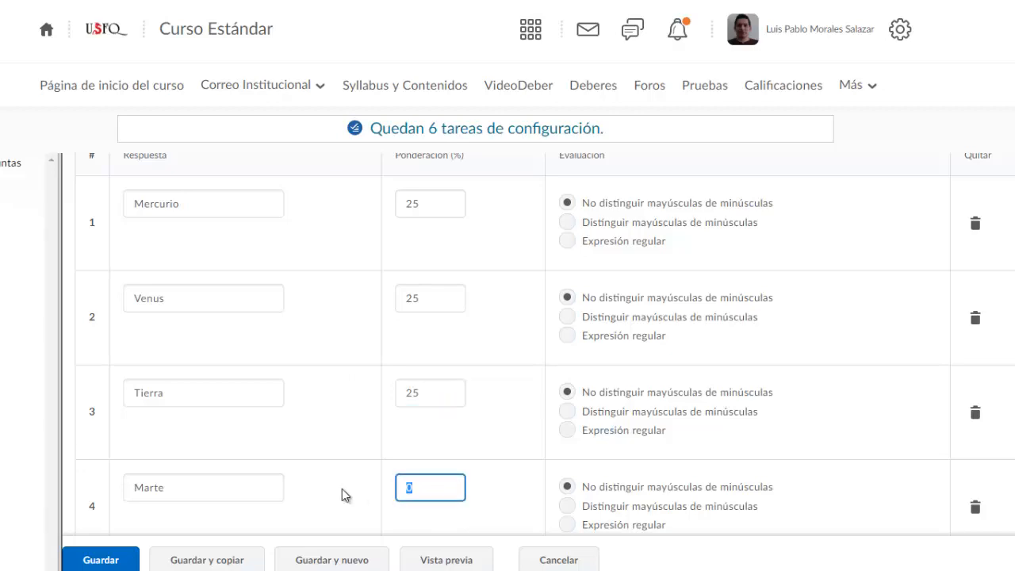
pyautogui.write('25')
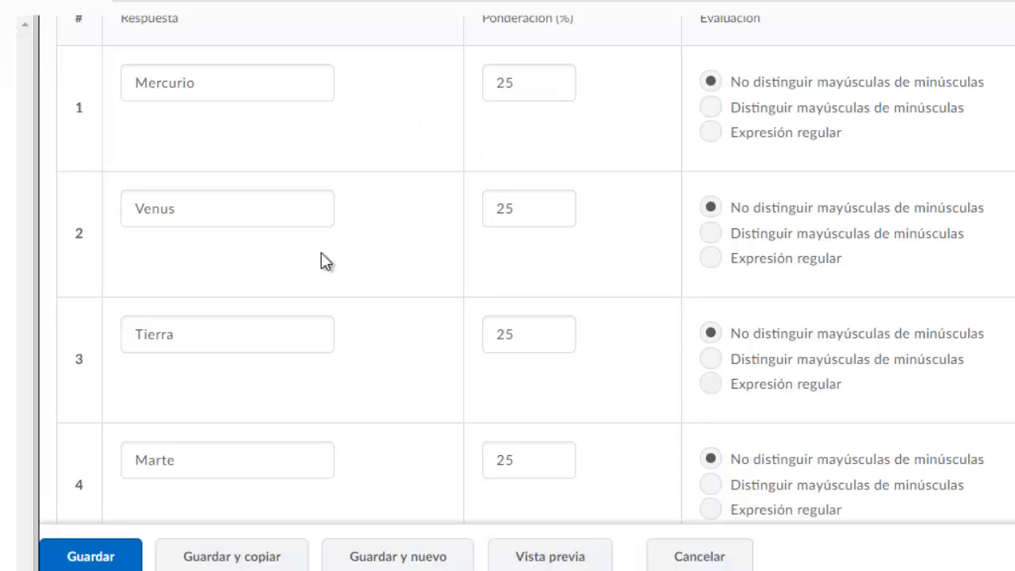
pyautogui.scroll(2, 547, 133)
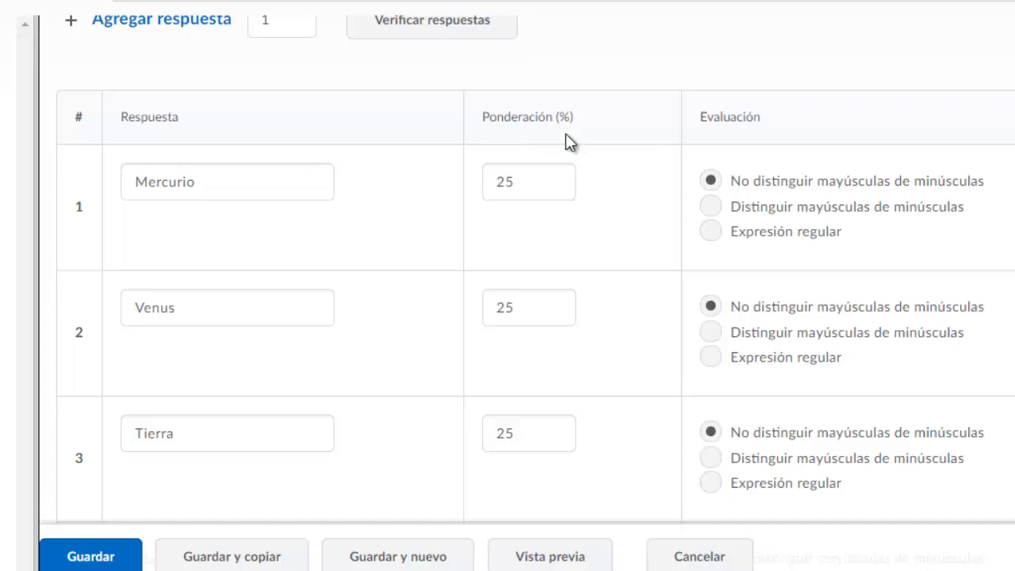
pyautogui.scroll(-2, 641, 210)
pyautogui.click(536, 87)
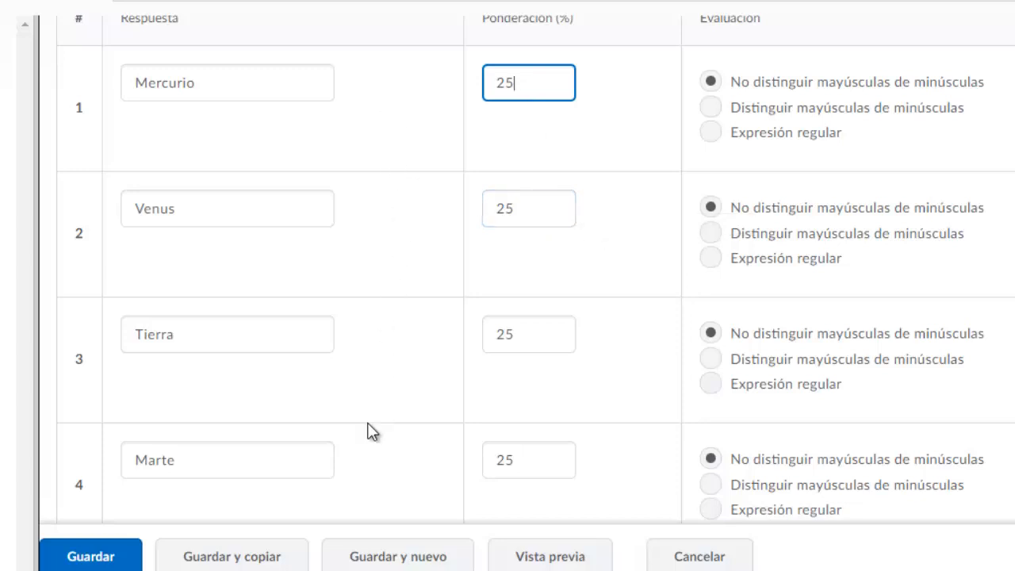
pyautogui.click(620, 193)
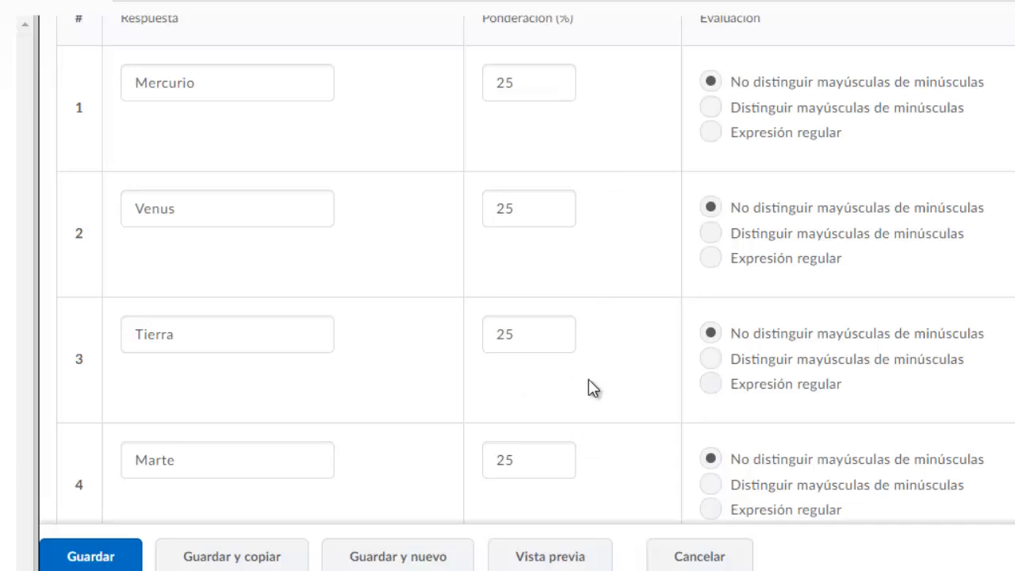
pyautogui.click(182, 462)
# - Try the case-sensitive and Expresión regular evaluation options on the Mercurio answer and open the regular expressions reference page
pyautogui.scroll(1, 612, 227)
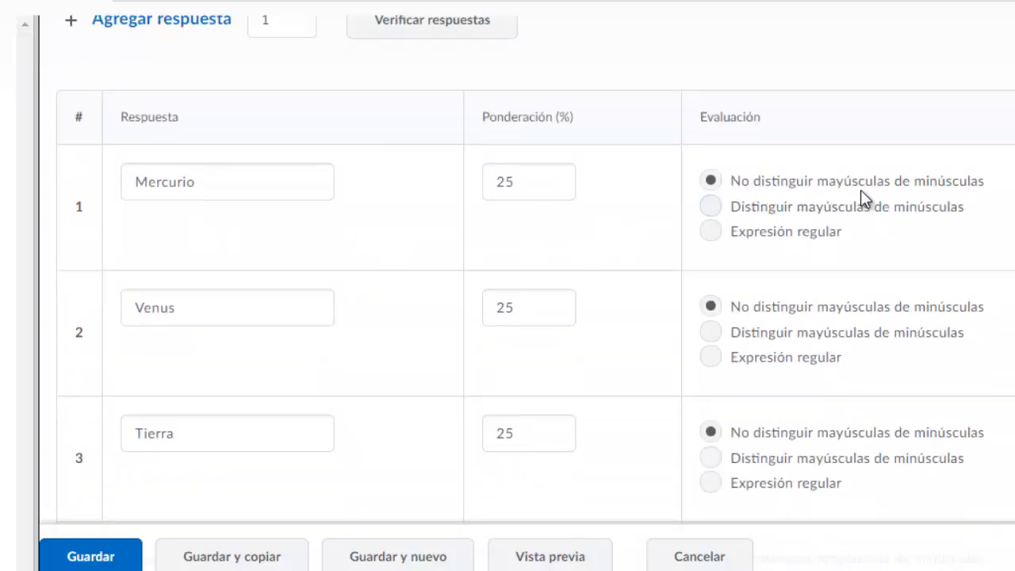
pyautogui.click(711, 207)
pyautogui.press('Up')
pyautogui.click(711, 231)
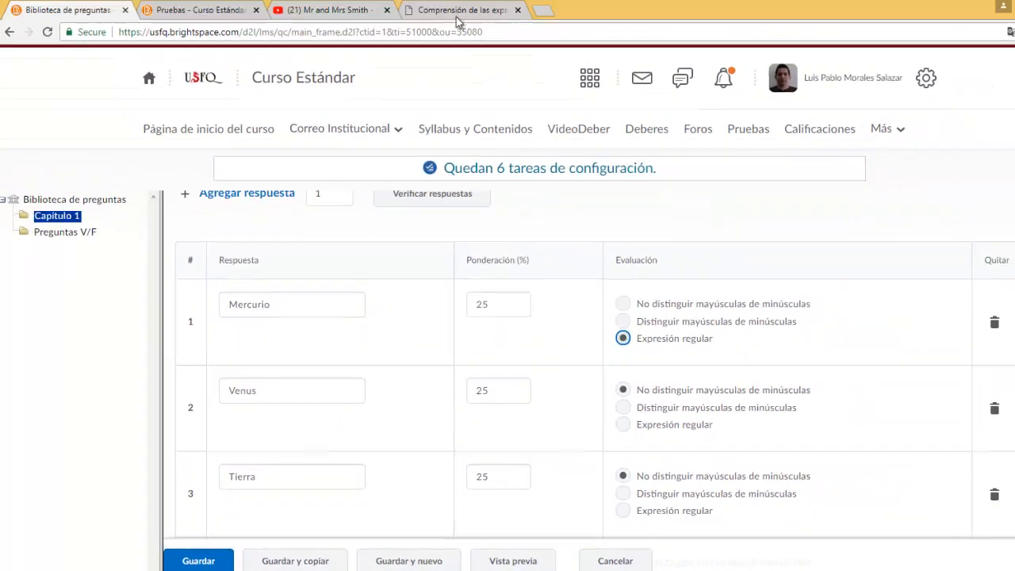
pyautogui.click(457, 11)
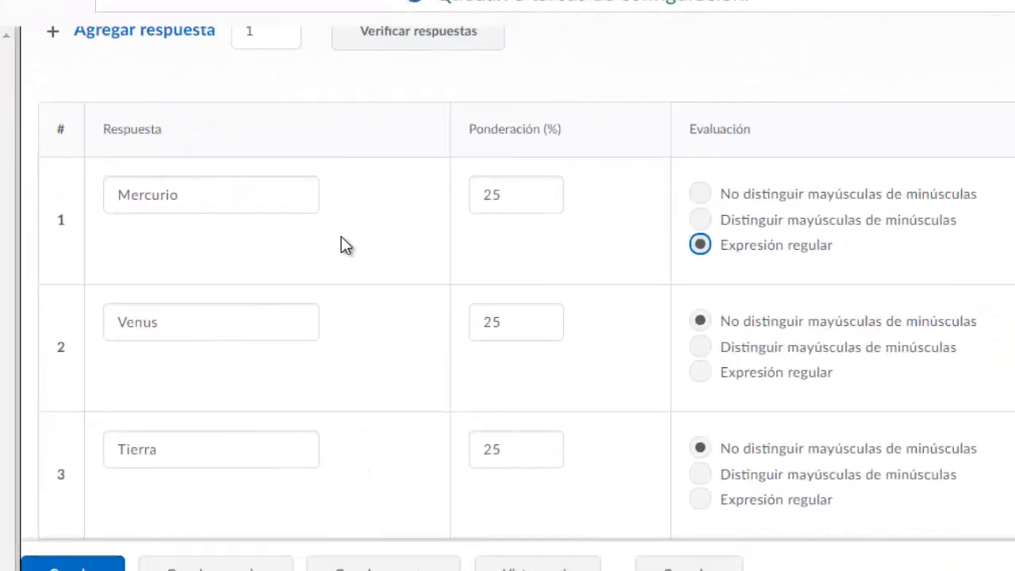
# - Replace the second answer, Venus, with the regular expression nus$
pyautogui.click(193, 191)
pyautogui.moveTo(136, 322); pyautogui.dragTo(31, 317)
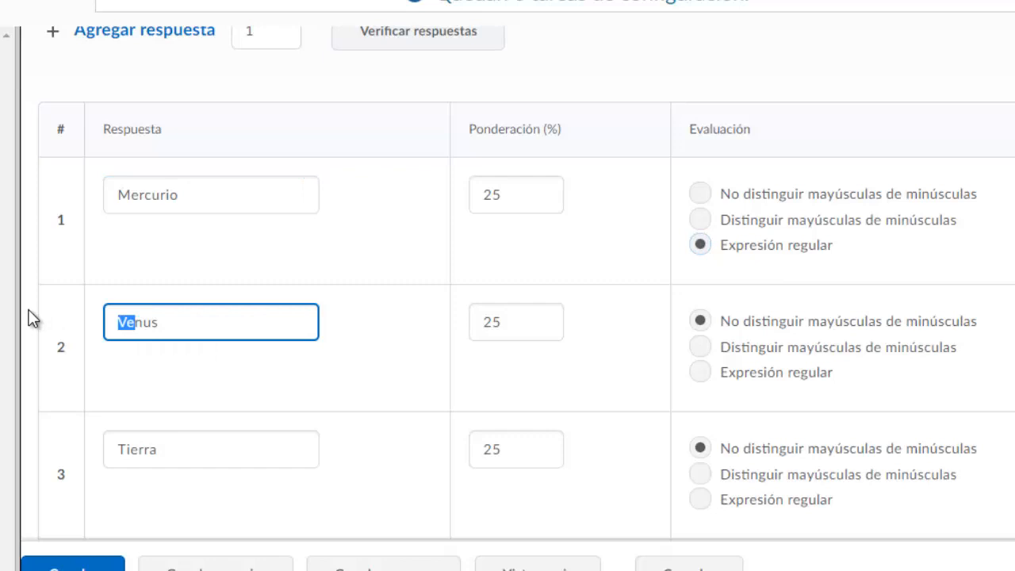
pyautogui.press('BackSpace')
pyautogui.click(183, 325)
pyautogui.write('$')
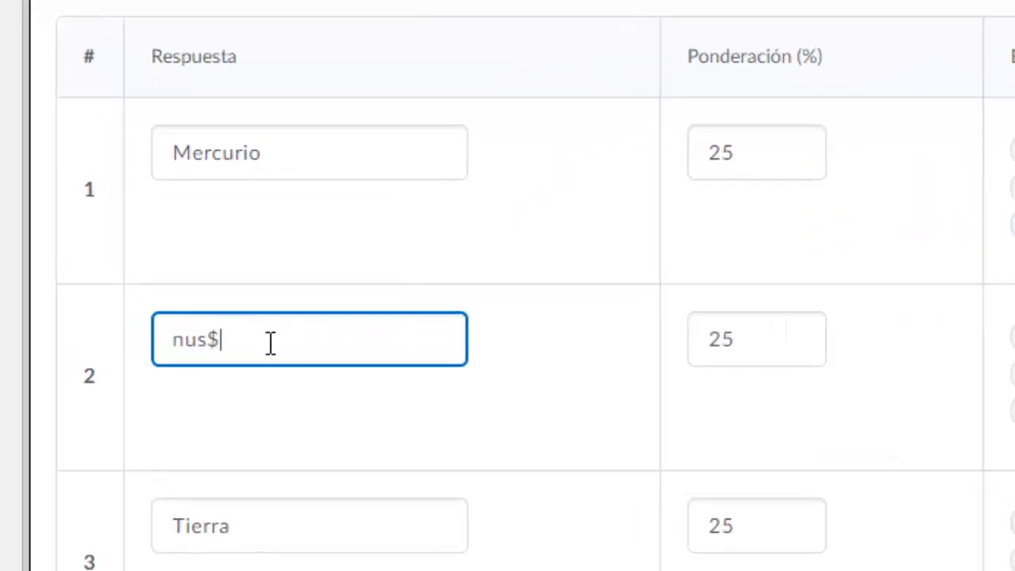
pyautogui.click(440, 439)
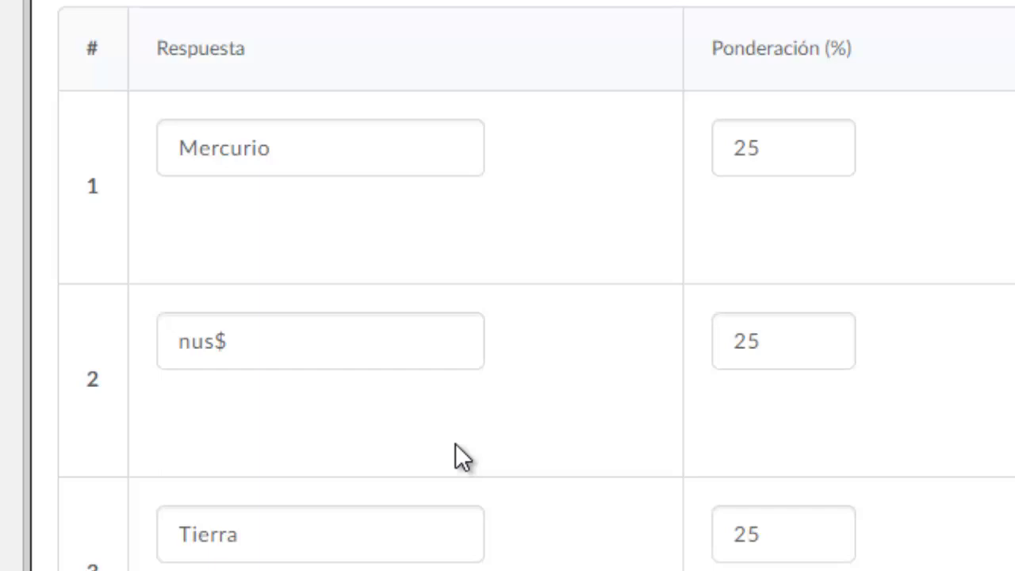
# - Set the second answer's evaluation to Expresión regular and return the first answer's to No distinguir mayúsculas de minúsculas
pyautogui.click(261, 333)
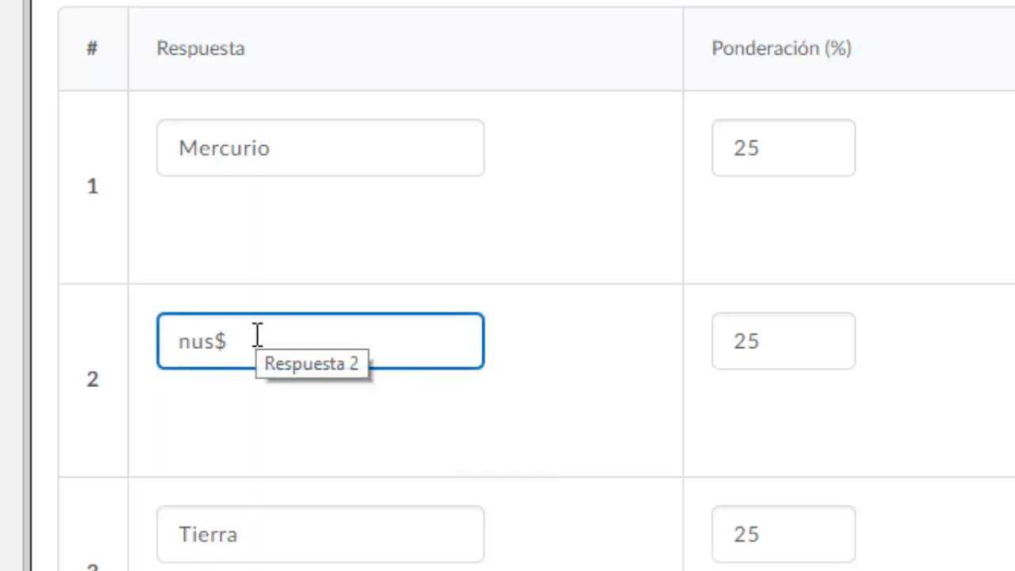
pyautogui.click(988, 406)
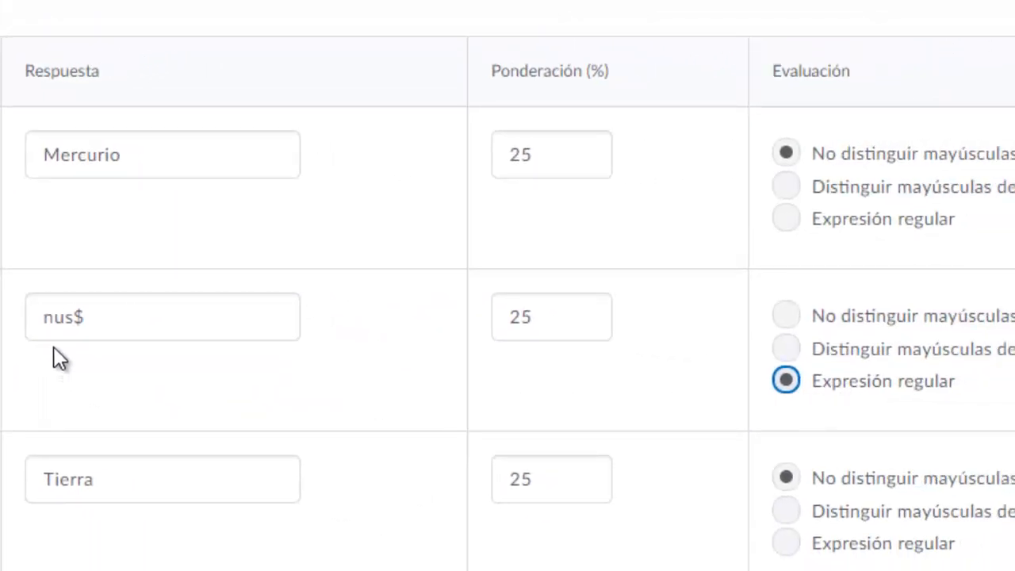
pyautogui.click(35, 338)
pyautogui.click(335, 311)
# - Examine the question's hint and feedback sections, the save options, and the completed title, text and answers
pyautogui.scroll(-6, 704, 288)
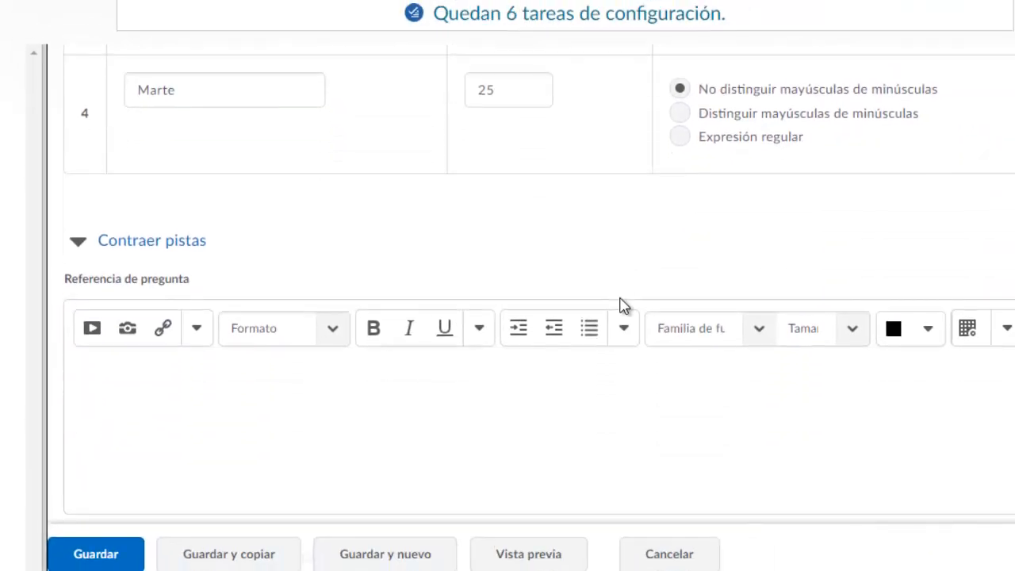
pyautogui.scroll(-3, 619, 295)
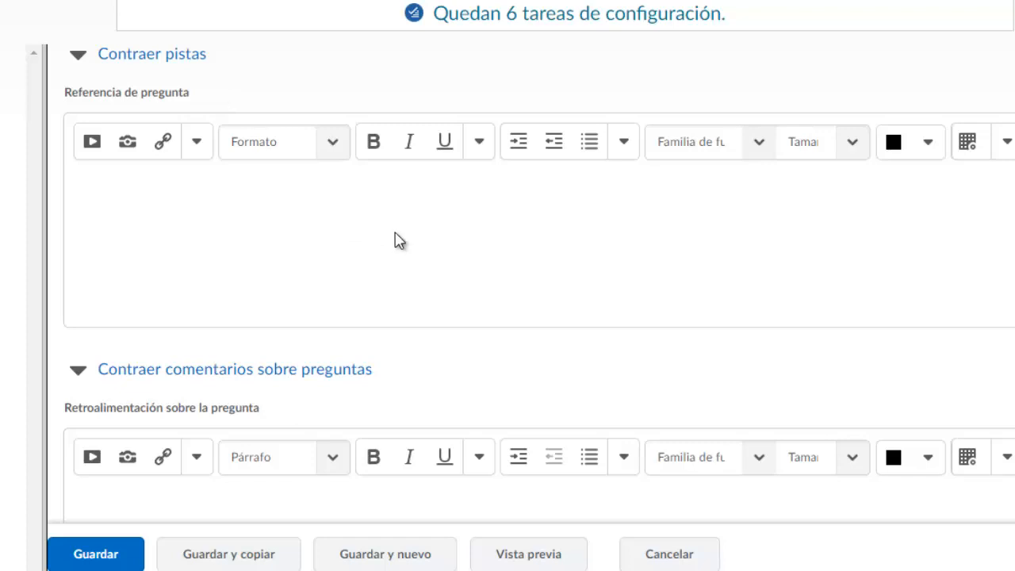
pyautogui.scroll(-3, 468, 249)
pyautogui.click(340, 336)
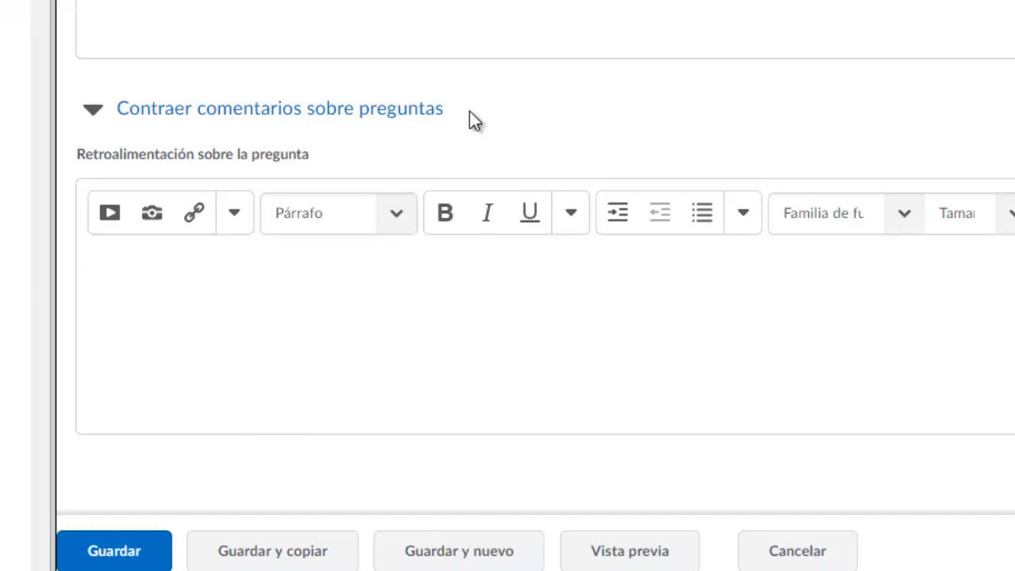
pyautogui.scroll(-1, 470, 111)
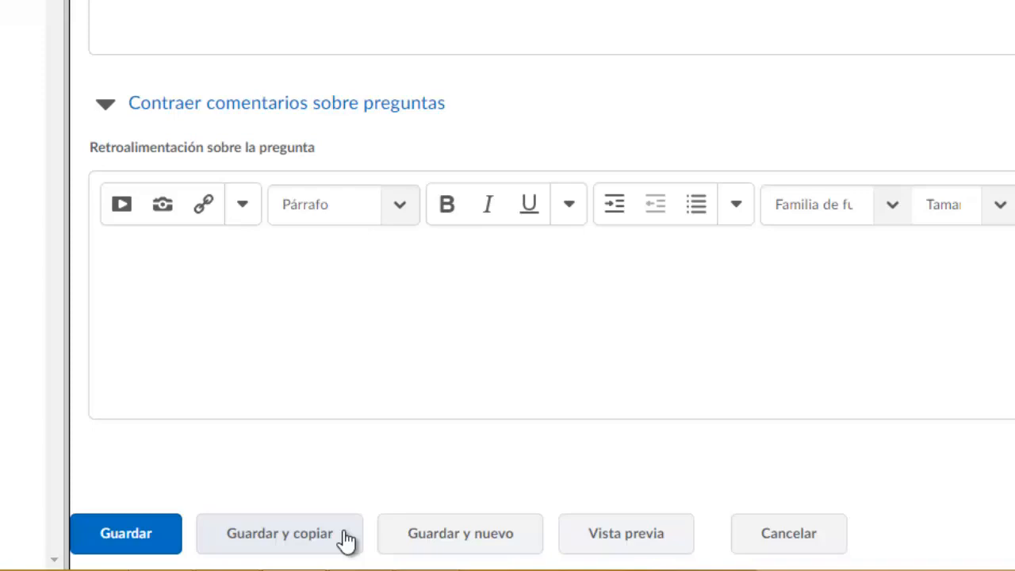
pyautogui.scroll(10, 582, 297)
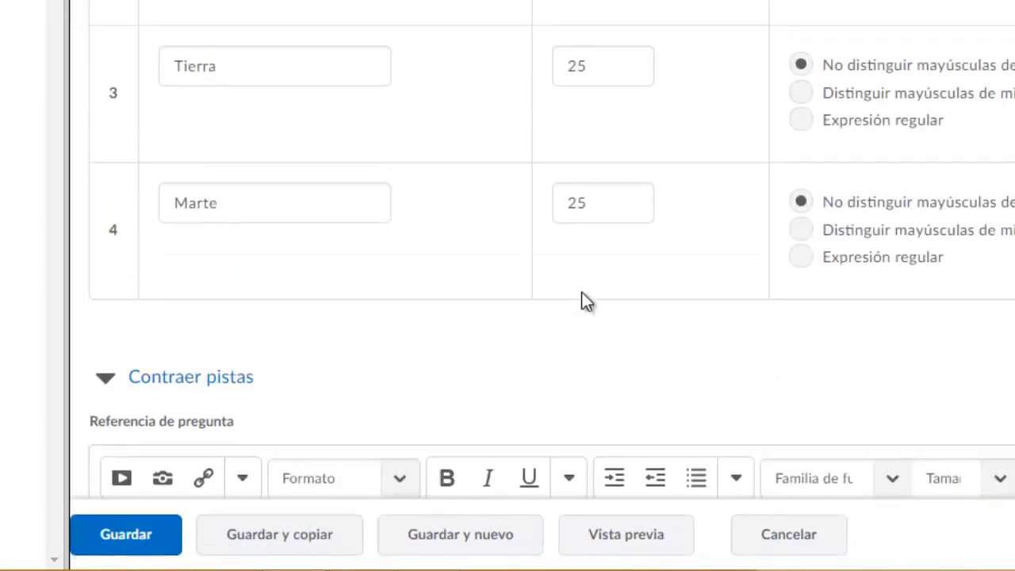
pyautogui.scroll(3, 582, 292)
pyautogui.scroll(15, 491, 260)
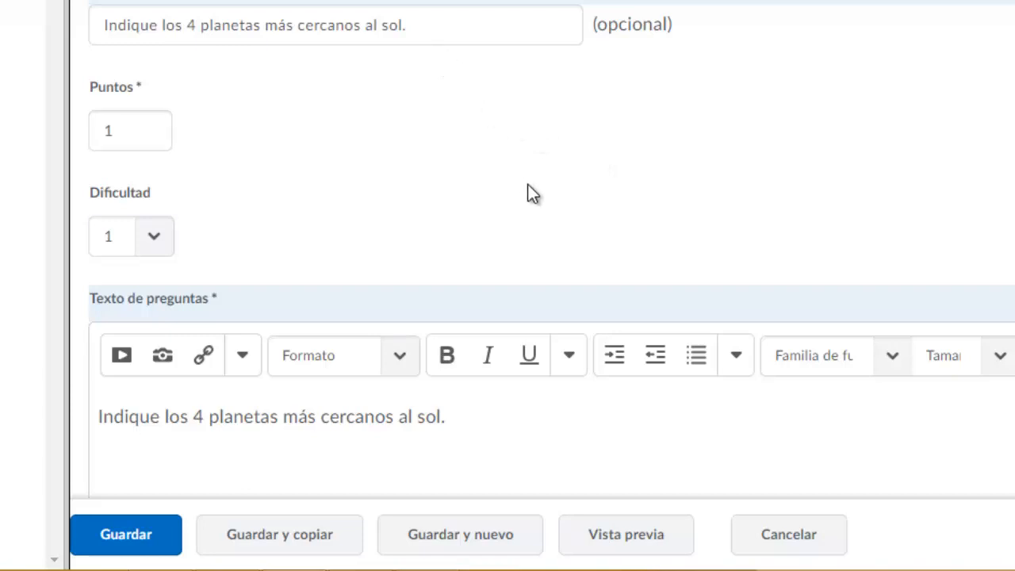
pyautogui.scroll(-10, 583, 365)
pyautogui.scroll(-8, 590, 340)
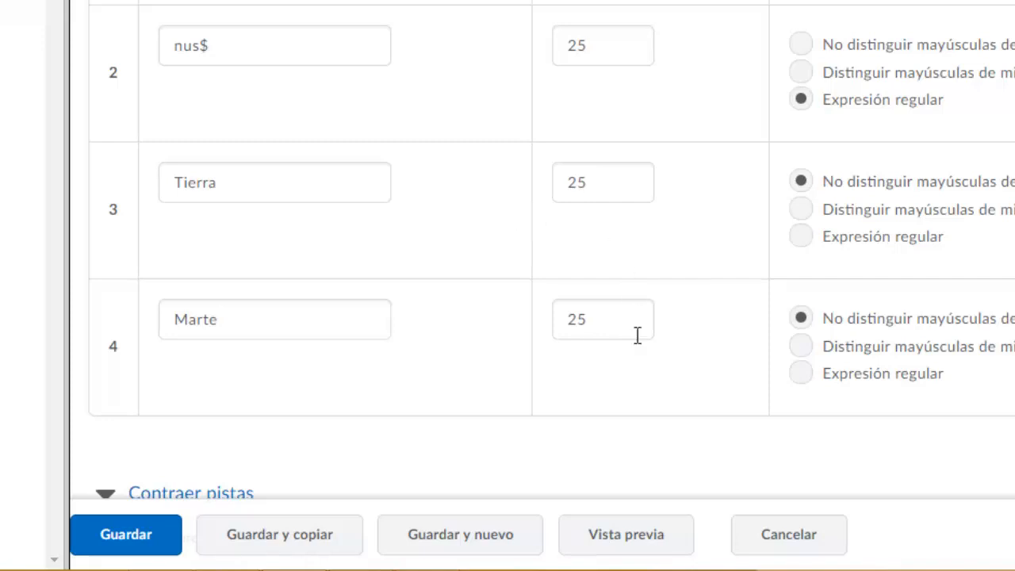
# - Preview the planets question as it appears when answered and graded, and return to its editor
pyautogui.click(622, 558)
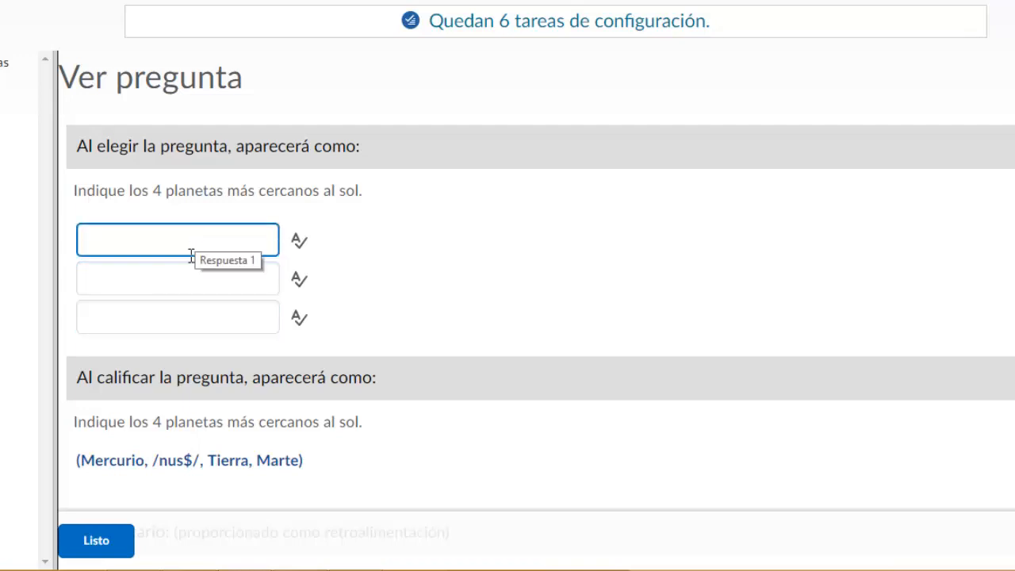
pyautogui.click(95, 550)
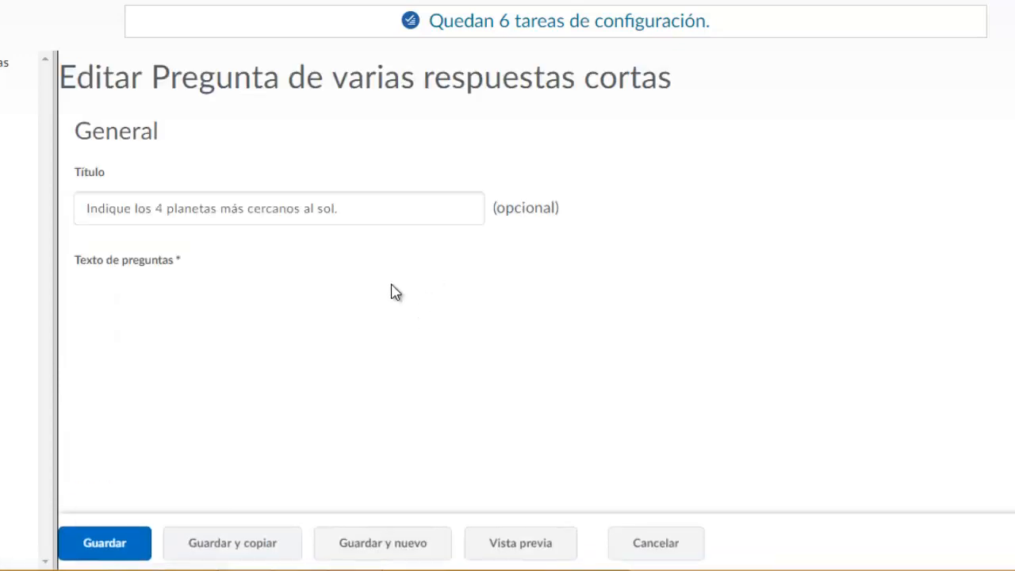
# - Set the number of input boxes (Casillas de entradas) for the planets question to 4
pyautogui.scroll(-7, 395, 293)
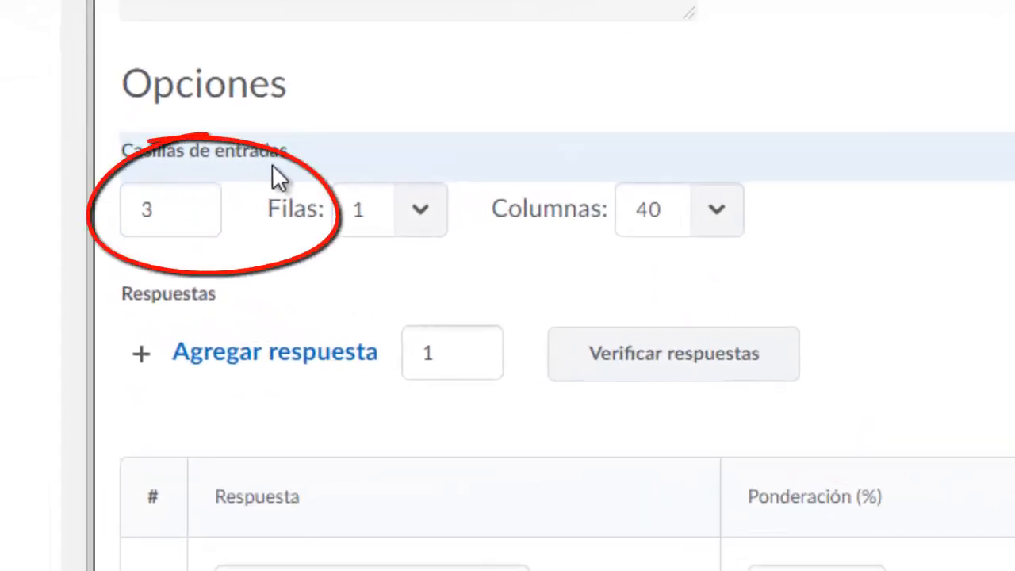
pyautogui.click(166, 218)
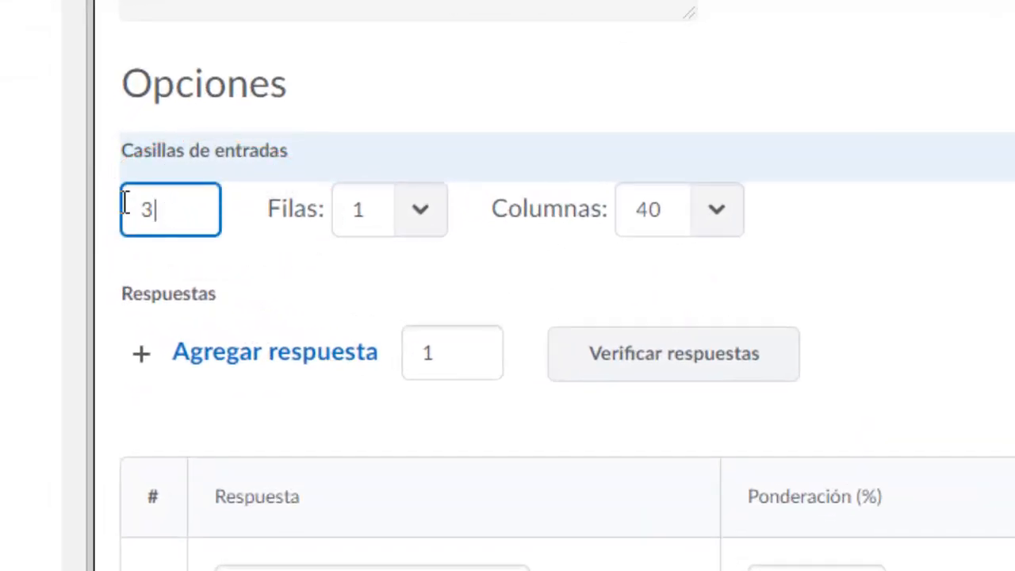
pyautogui.moveTo(126, 202); pyautogui.dragTo(107, 200)
pyautogui.write('4')
# - Preview the question to check its answer boxes, and return to the editor
pyautogui.scroll(-4, 975, 341)
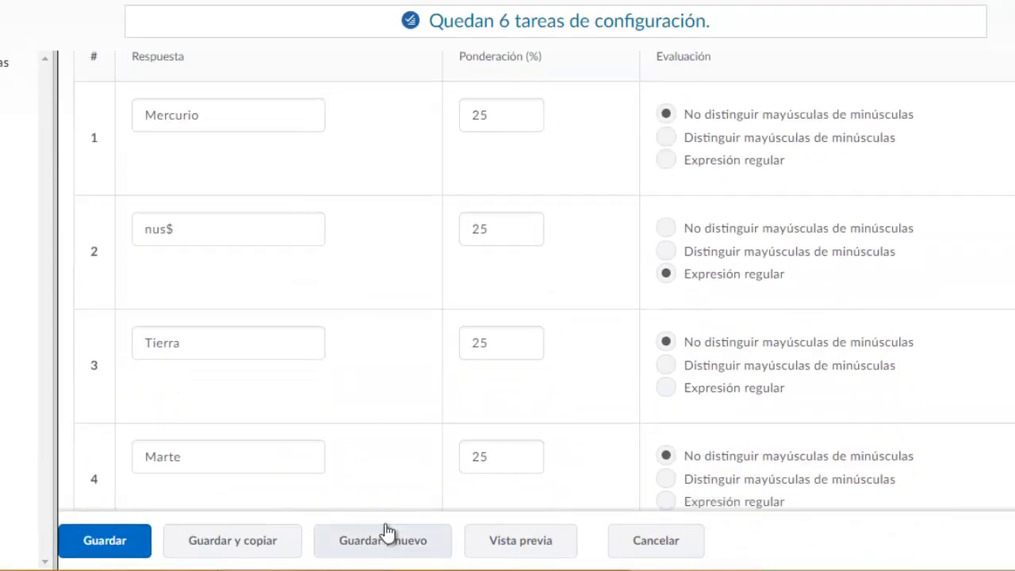
pyautogui.click(522, 549)
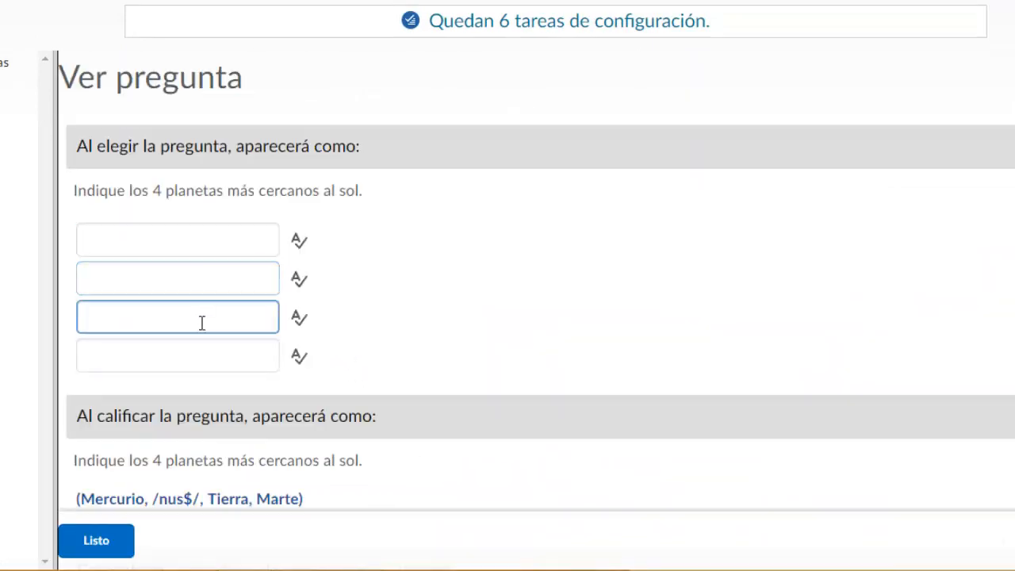
pyautogui.click(96, 543)
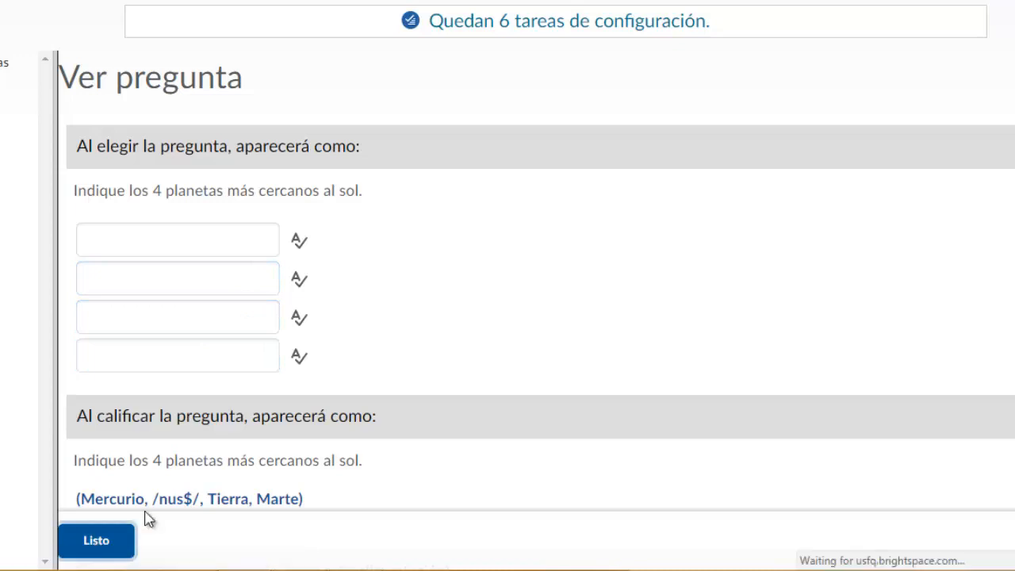
# - Set the size of the question's input boxes to 2 rows (Filas) and 20 columns (Columnas)
pyautogui.scroll(-7, 465, 335)
pyautogui.scroll(-1, 480, 338)
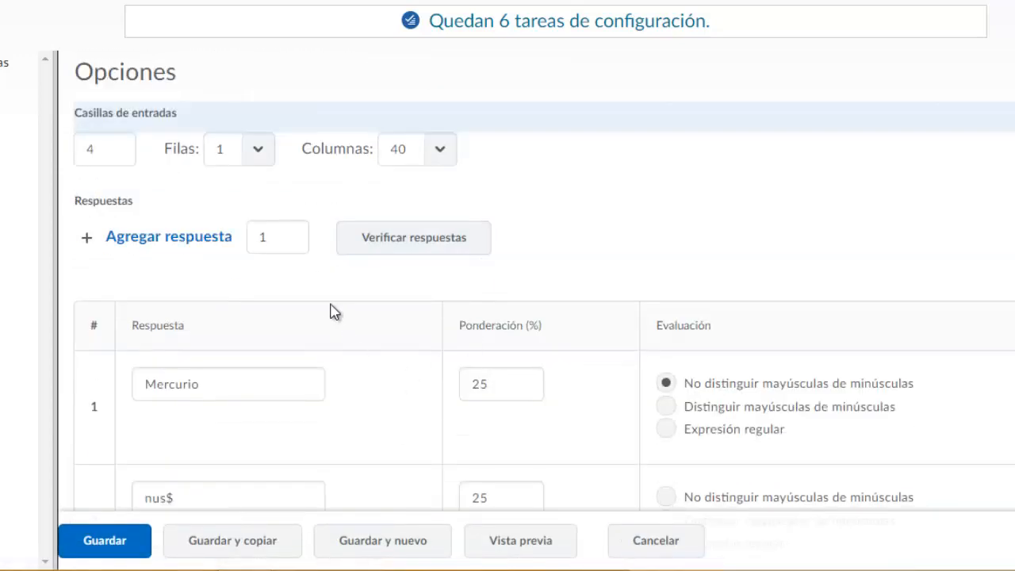
pyautogui.click(252, 397)
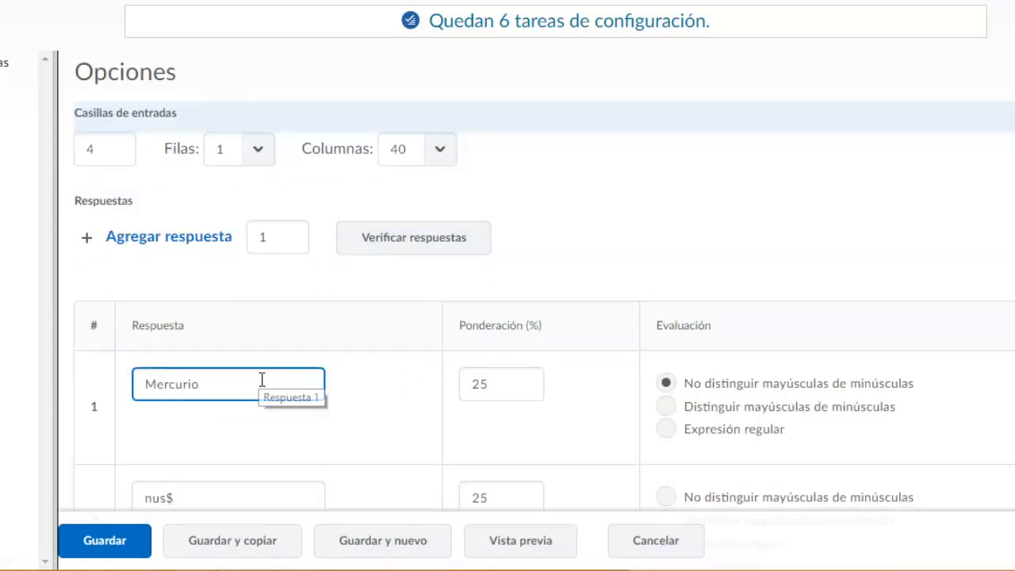
pyautogui.click(257, 156)
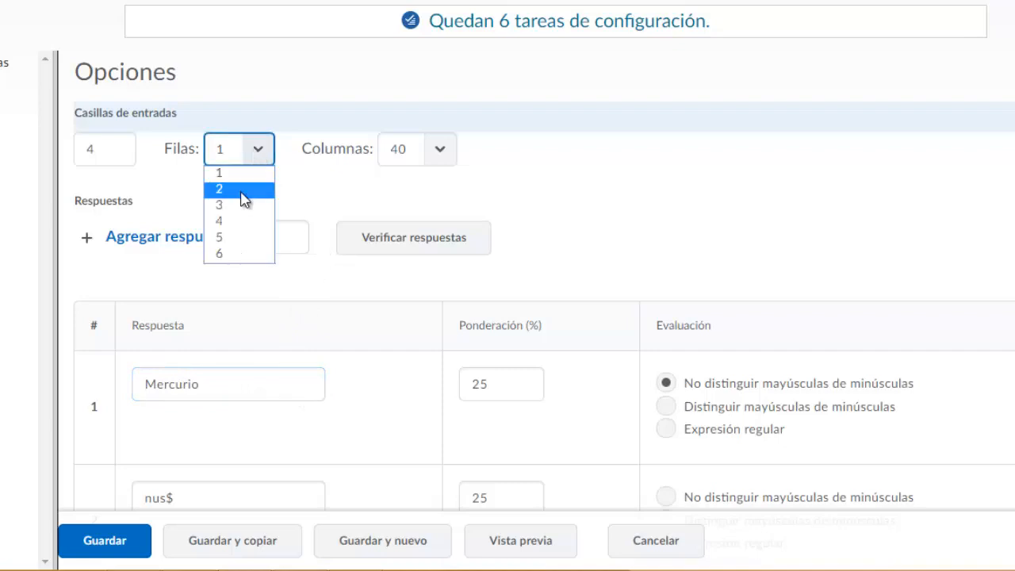
pyautogui.click(242, 192)
pyautogui.click(444, 151)
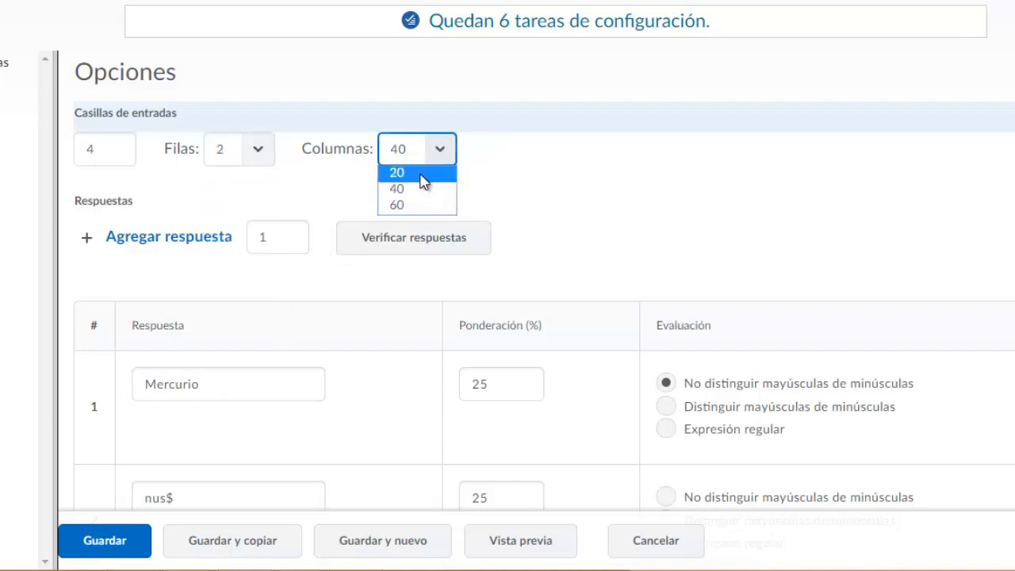
pyautogui.click(423, 181)
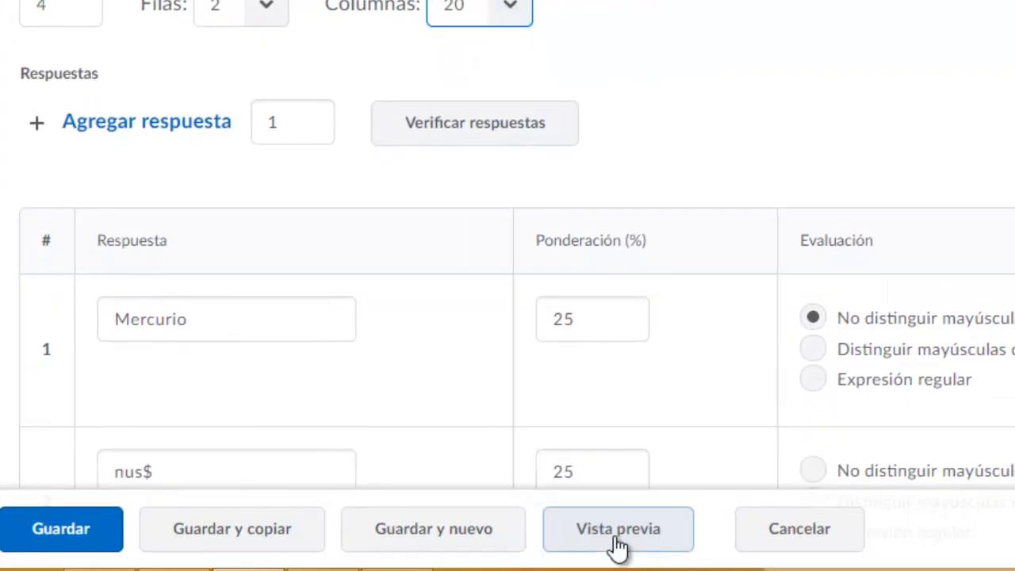
# - Preview the question with the resized input boxes, try each of the answer boxes, and close the preview
pyautogui.click(618, 529)
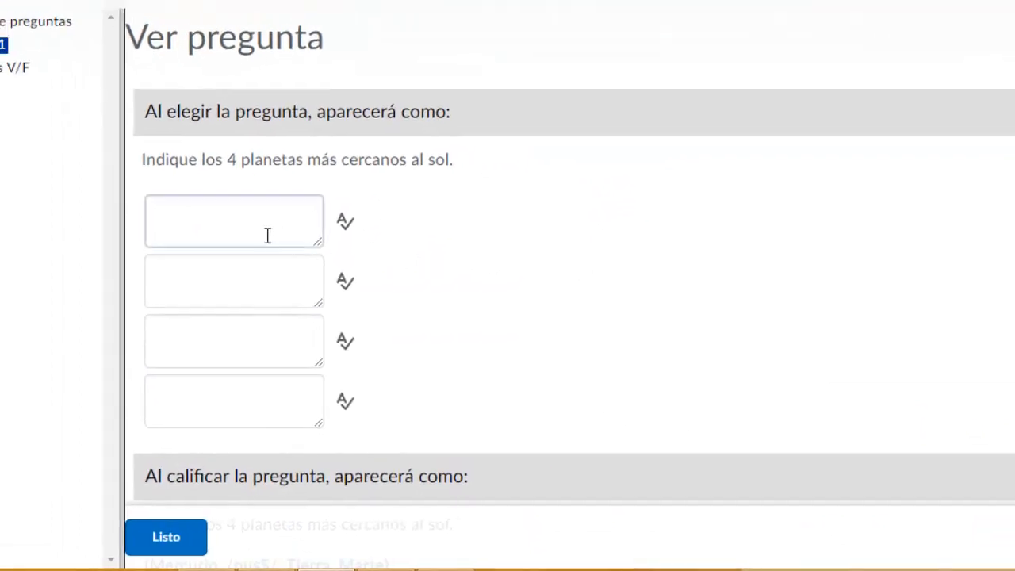
pyautogui.click(268, 236)
pyautogui.click(219, 290)
pyautogui.click(216, 348)
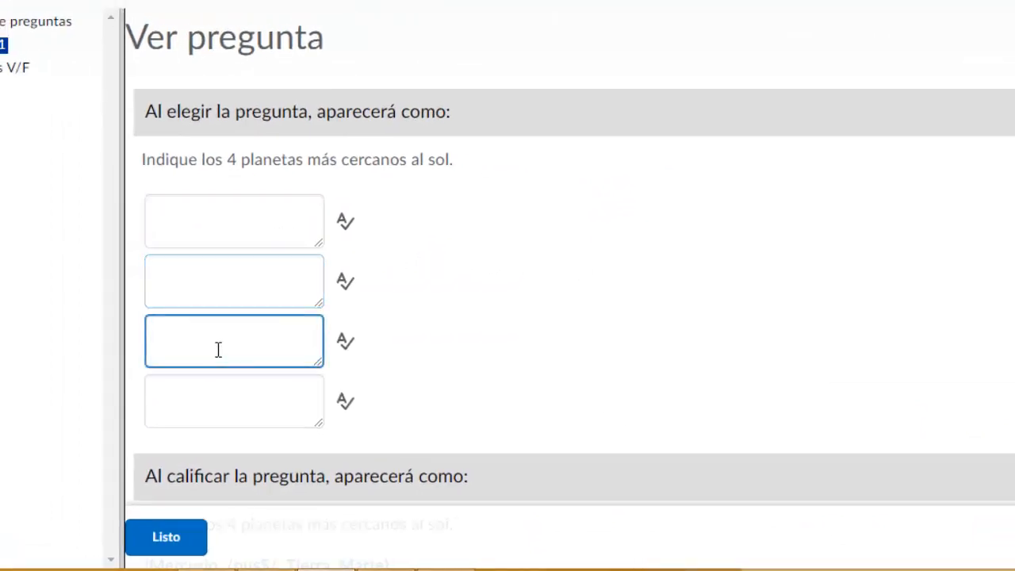
pyautogui.click(238, 409)
pyautogui.click(169, 552)
# - Review the question's options and answers, and save the planets question
pyautogui.scroll(-6, 538, 301)
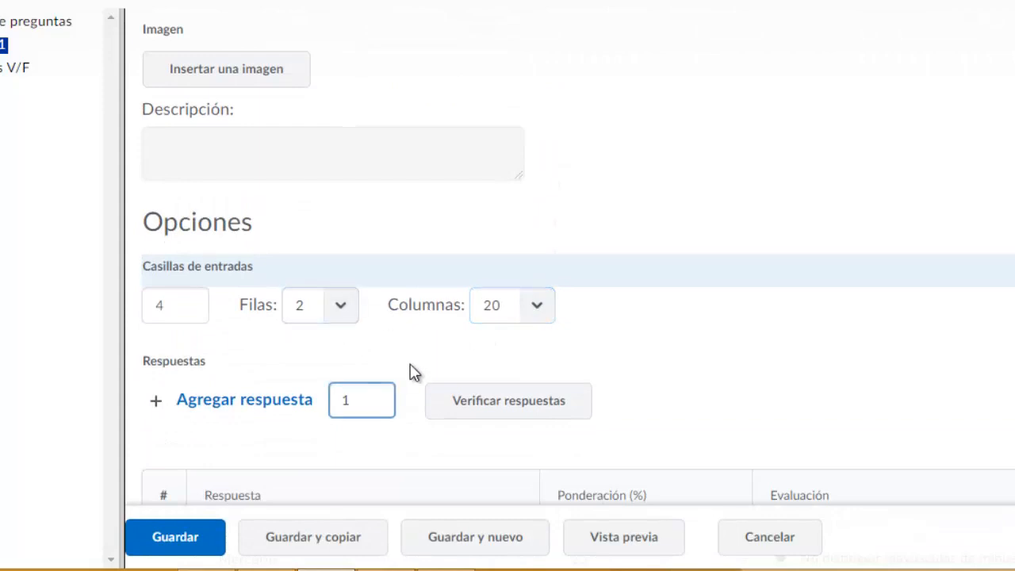
pyautogui.scroll(-1, 410, 367)
pyautogui.scroll(-7, 410, 367)
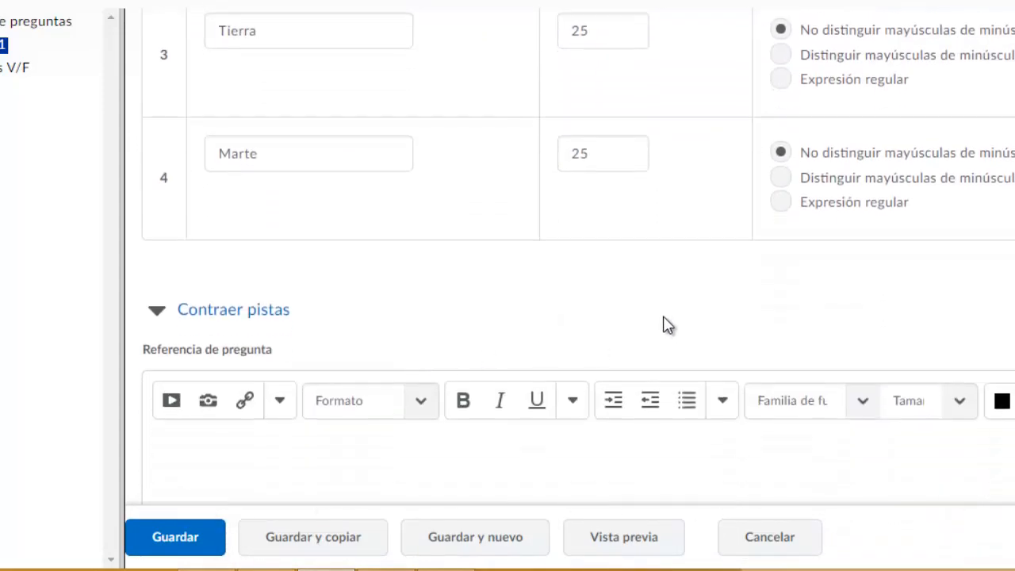
pyautogui.scroll(7, 694, 292)
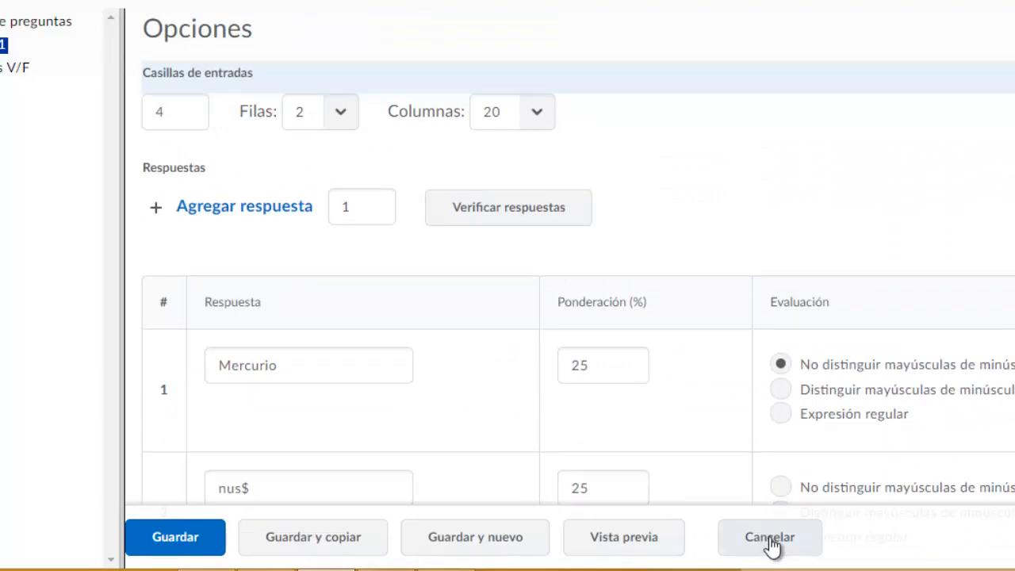
pyautogui.click(175, 546)
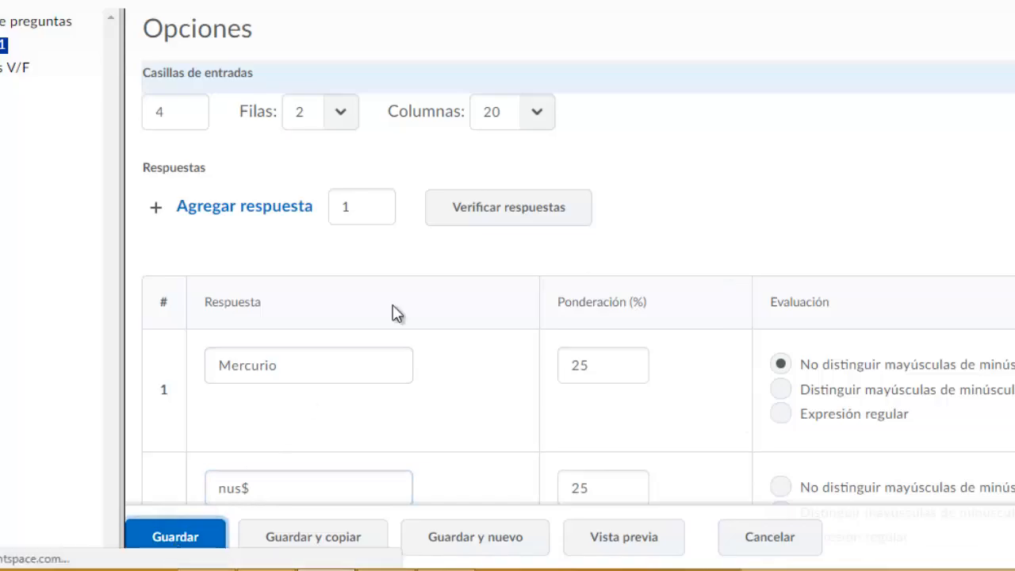